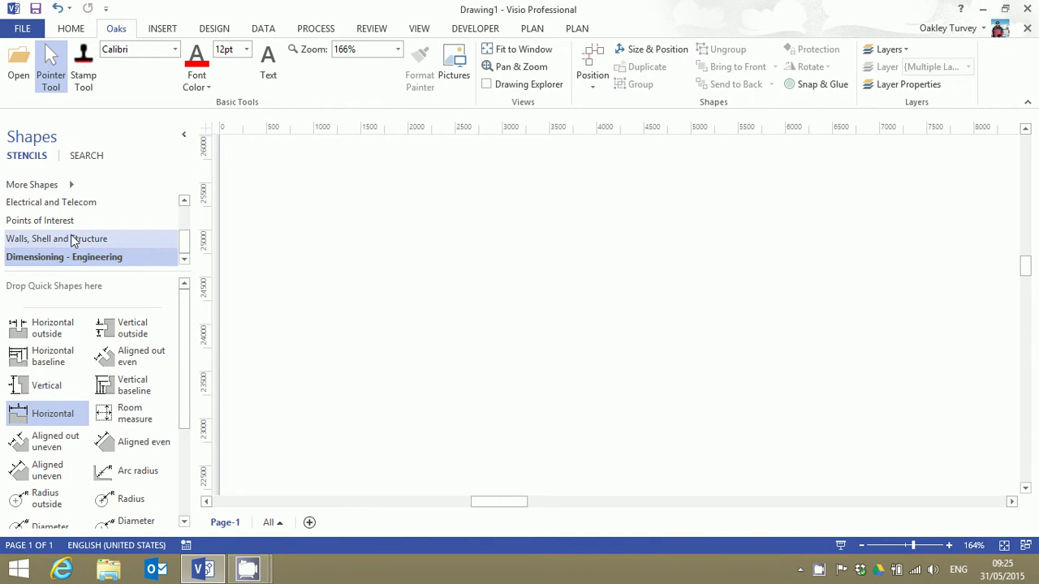
# Step: Place a horizontal wall and, from its left end, a vertical wall running down, set to 3000 mm long
pyautogui.click(67, 240)
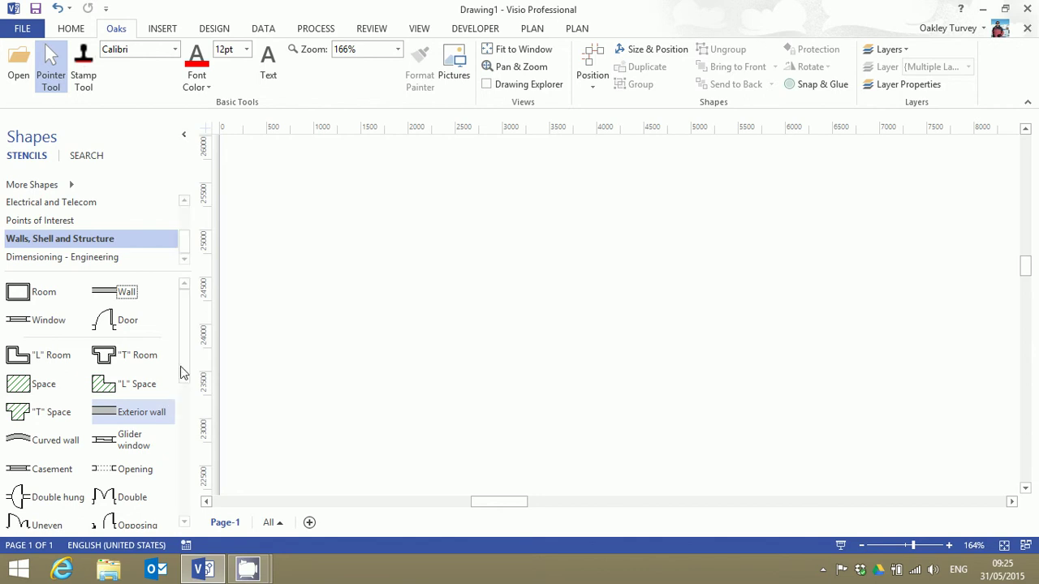
pyautogui.moveTo(104, 291); pyautogui.dragTo(451, 172)
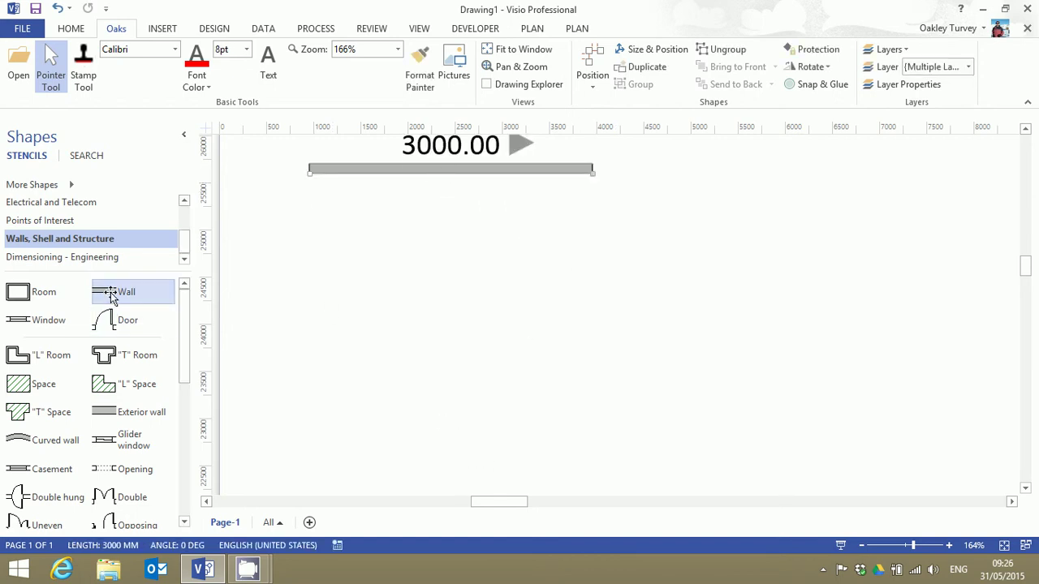
pyautogui.moveTo(110, 293); pyautogui.dragTo(457, 376)
pyautogui.moveTo(588, 375); pyautogui.dragTo(304, 165)
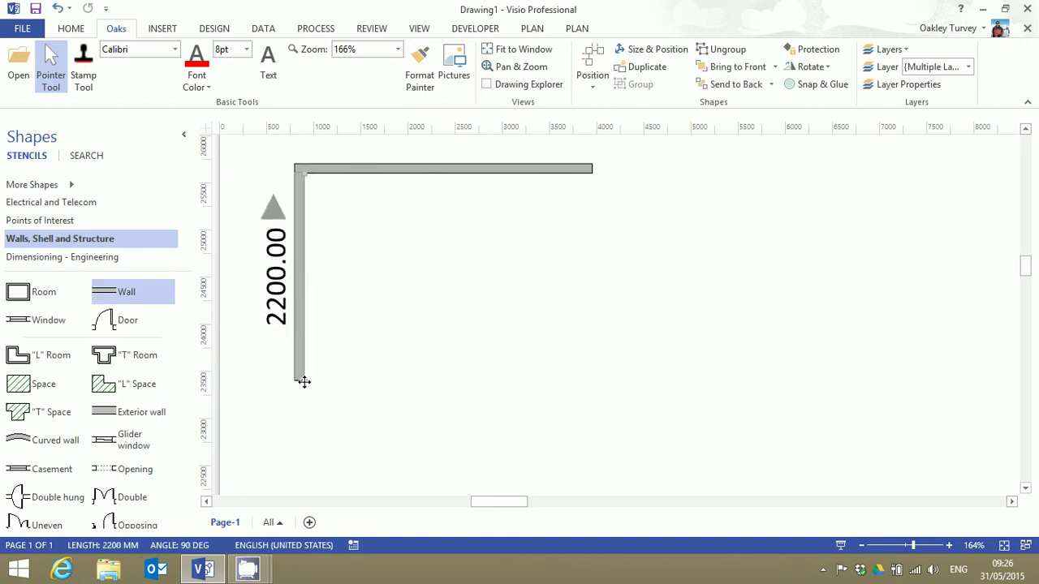
pyautogui.moveTo(304, 382); pyautogui.dragTo(303, 447)
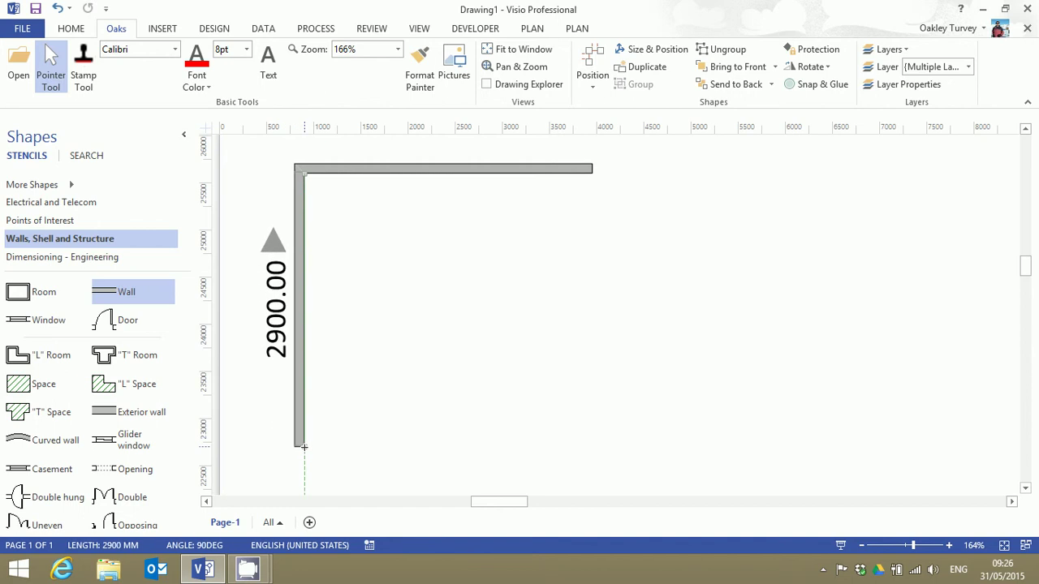
pyautogui.moveTo(303, 448)
pyautogui.mouseDown()
pyautogui.moveTo(304, 467)
pyautogui.moveTo(306, 457)
pyautogui.mouseUp()
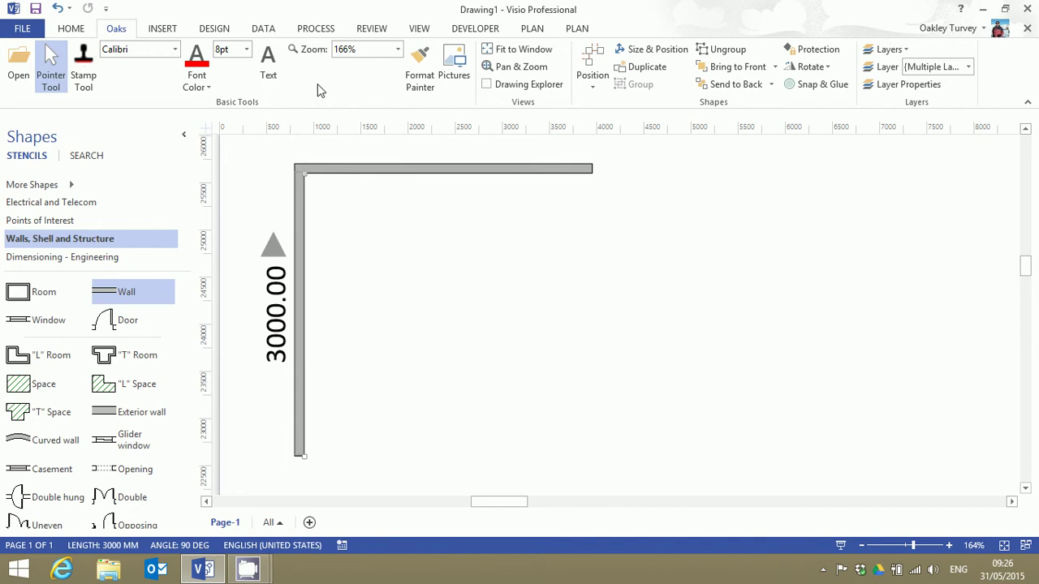
# Step: Shorten the top wall from its right end to 3000 mm
pyautogui.click(382, 169)
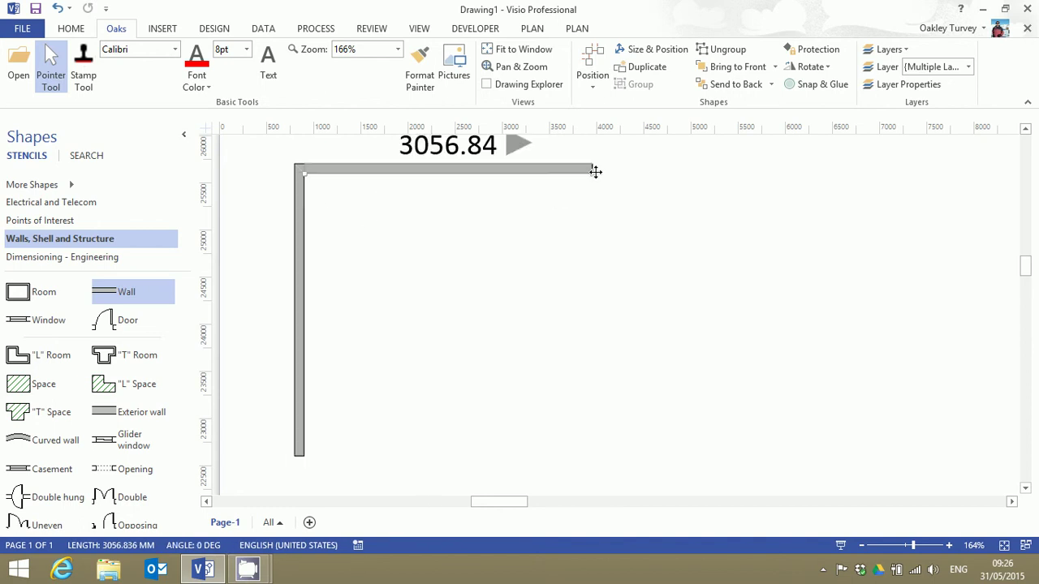
pyautogui.moveTo(589, 171)
pyautogui.mouseDown()
pyautogui.moveTo(574, 170)
pyautogui.moveTo(587, 171)
pyautogui.mouseUp()
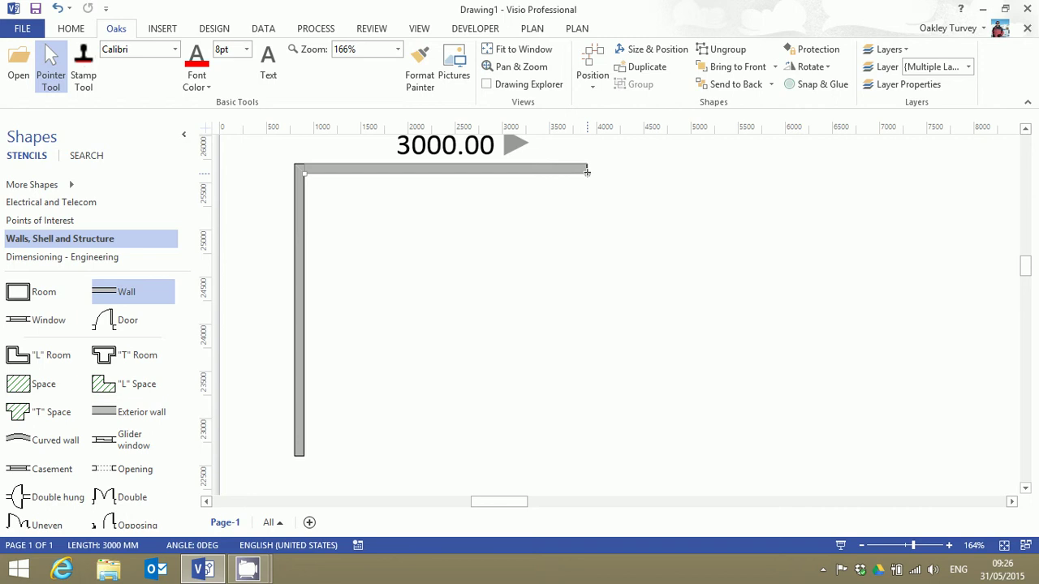
pyautogui.click(547, 348)
# Step: Close the square room with a 3000 mm bottom wall and a 3000 mm right wall joined to the open ends
pyautogui.moveTo(121, 293); pyautogui.dragTo(447, 447)
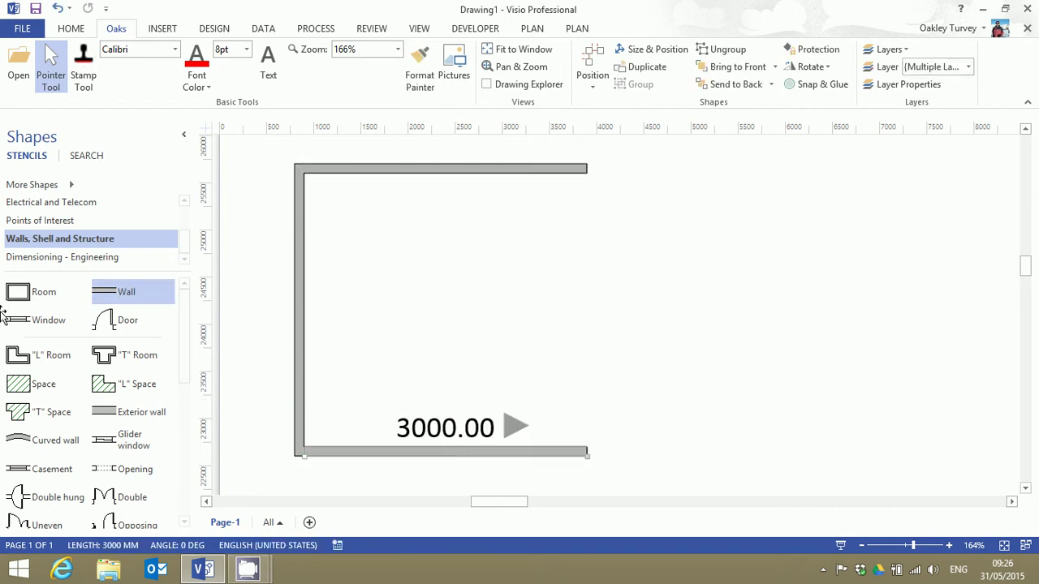
pyautogui.moveTo(121, 293); pyautogui.dragTo(713, 323)
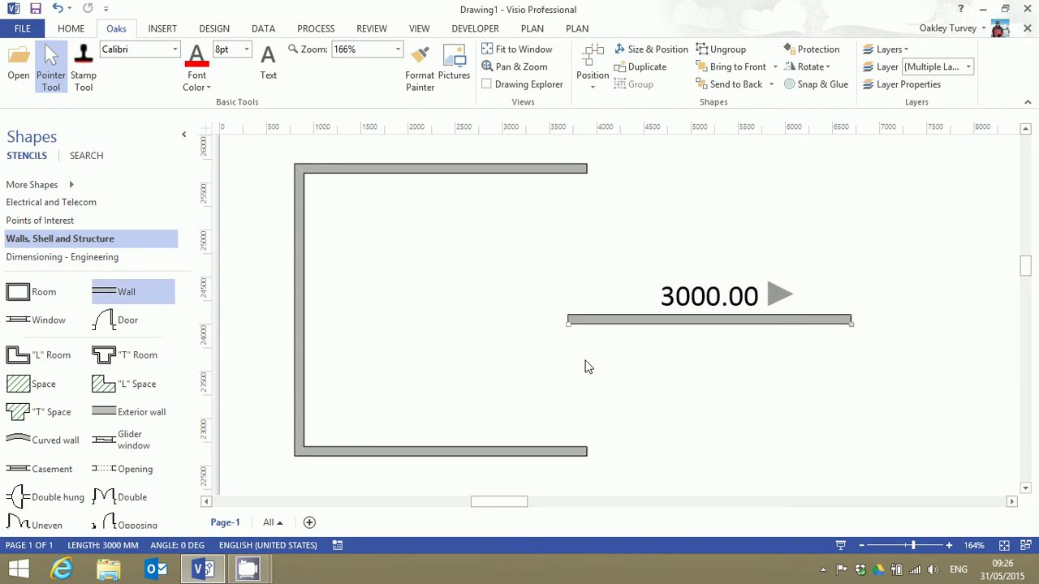
pyautogui.moveTo(569, 323); pyautogui.dragTo(585, 452)
pyautogui.moveTo(849, 322); pyautogui.dragTo(587, 169)
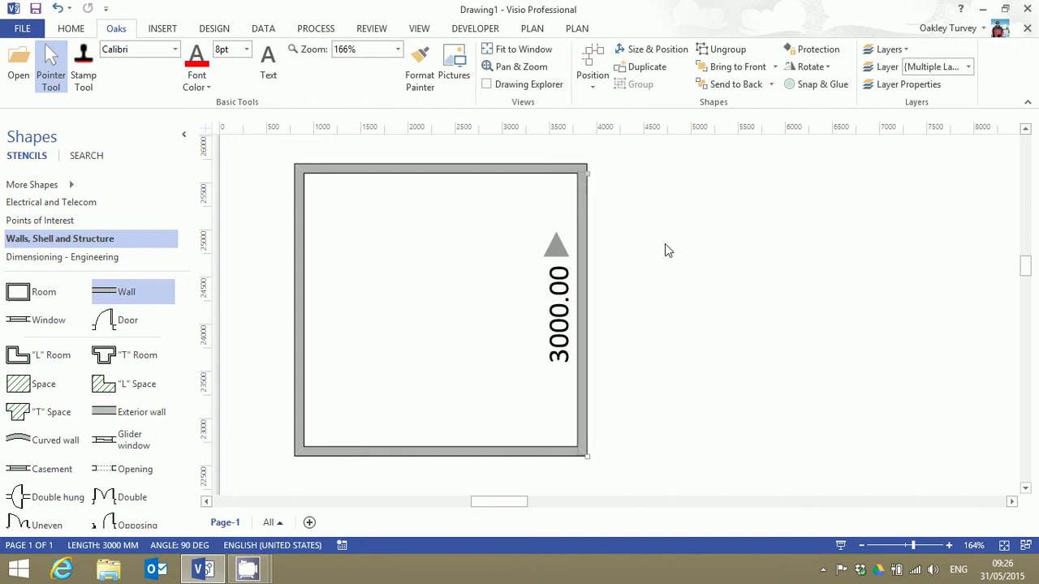
pyautogui.click(702, 315)
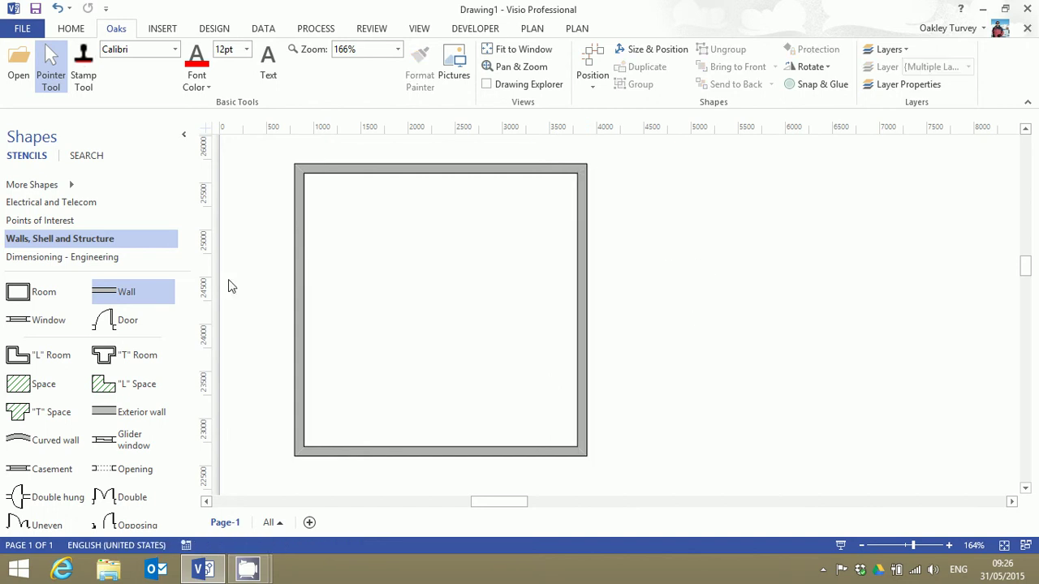
# Step: Add a Horizontal outside dimension above the top wall, from the inner left corner to the outer right edge
pyautogui.click(64, 256)
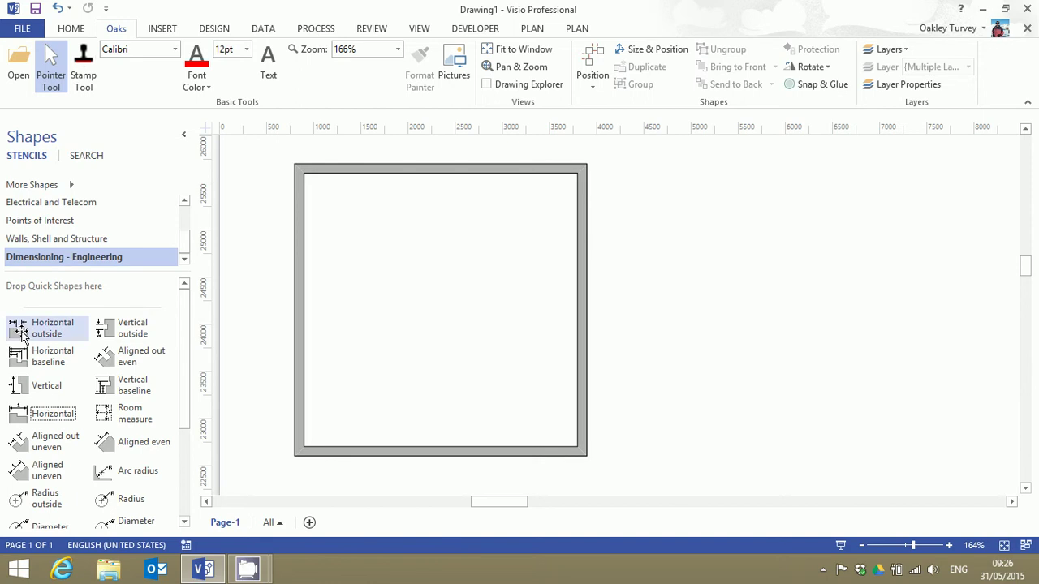
pyautogui.moveTo(19, 328); pyautogui.dragTo(313, 187)
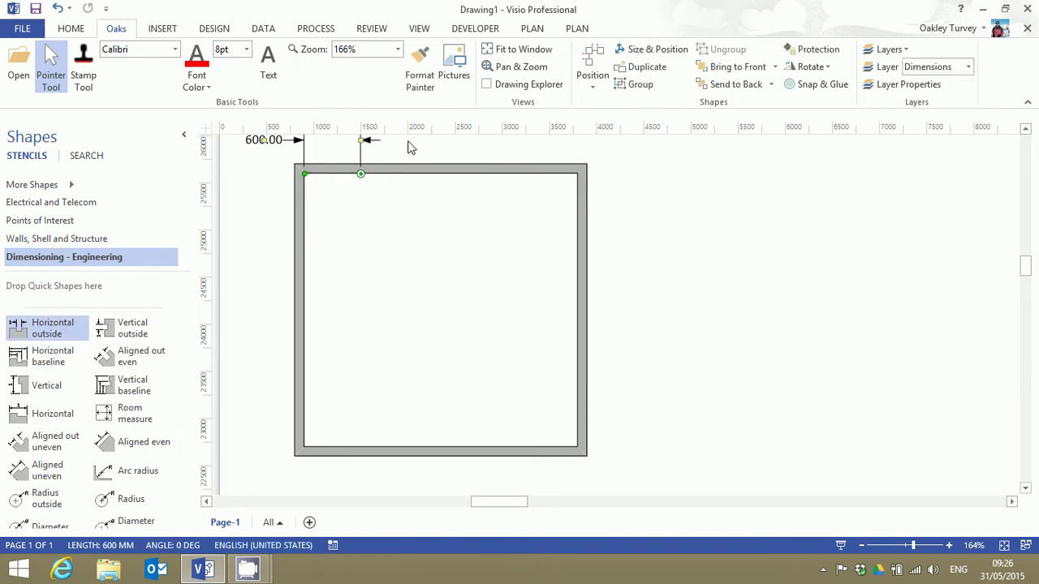
pyautogui.scroll(1, 410, 148)
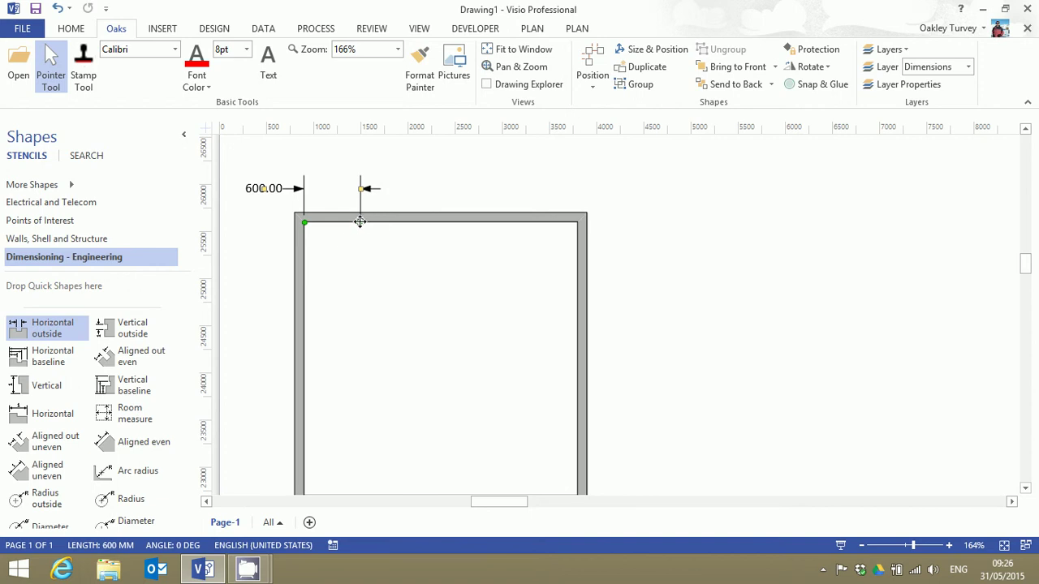
pyautogui.moveTo(364, 221); pyautogui.dragTo(586, 223)
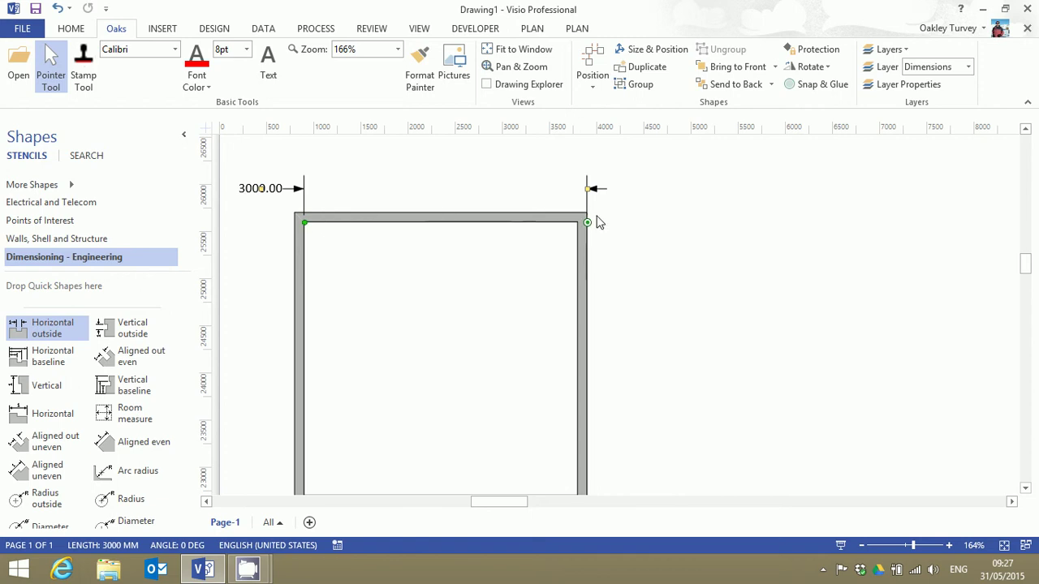
# Step: Move the right end of the horizontal dimension to the room's inner right corner
pyautogui.scroll(5, 596, 219)
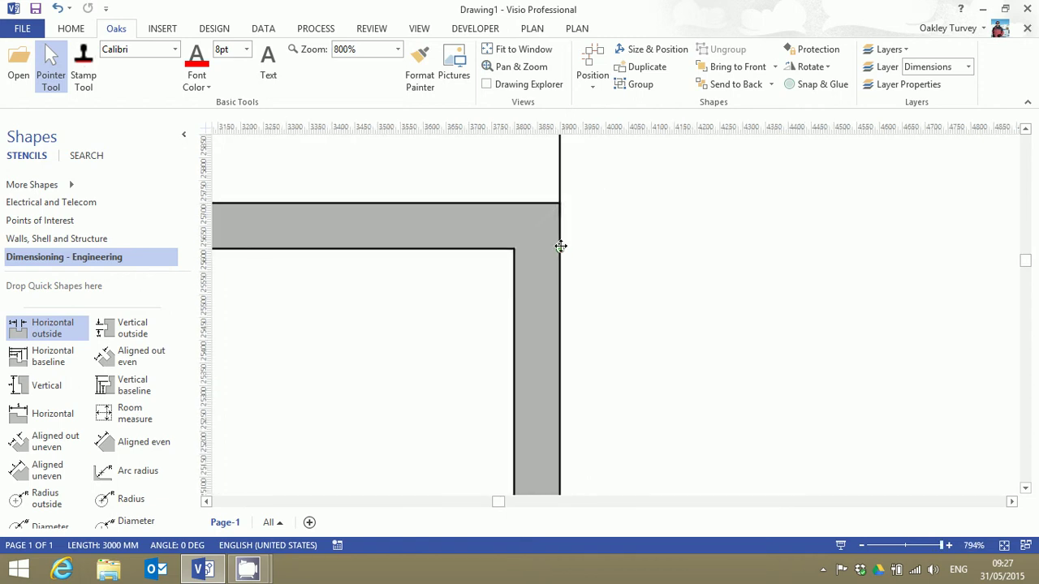
pyautogui.moveTo(560, 246); pyautogui.dragTo(514, 249)
pyautogui.scroll(-5, 441, 275)
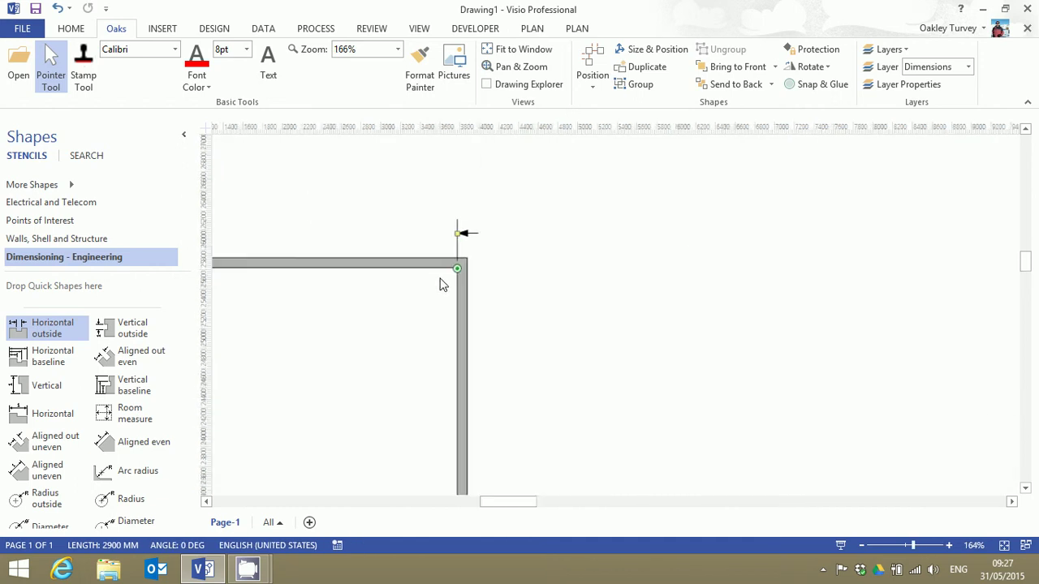
pyautogui.moveTo(489, 501); pyautogui.dragTo(466, 503)
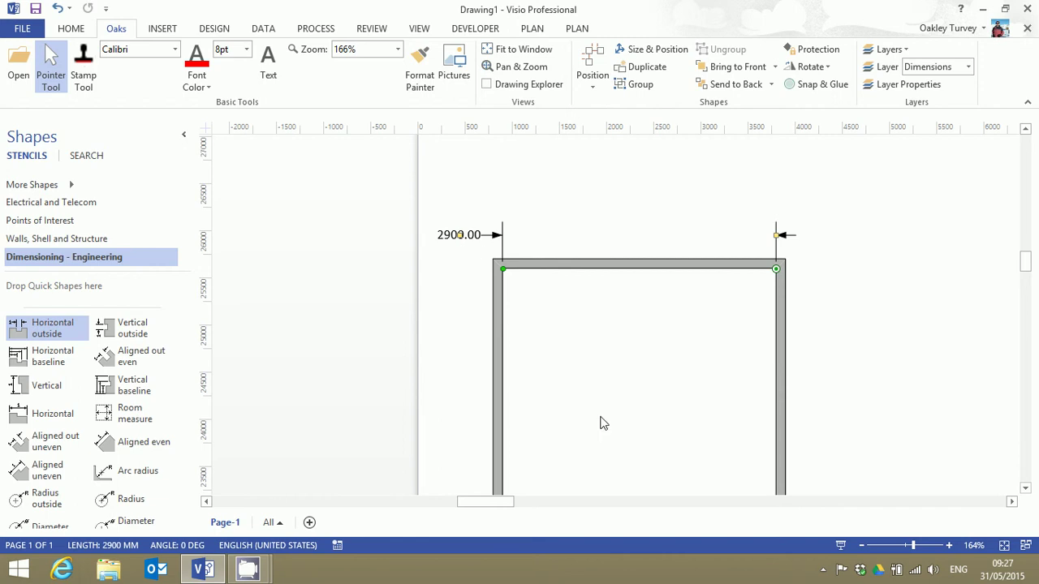
# Step: Check the length and end points of each of the four walls against the room's corners
pyautogui.scroll(-2, 649, 445)
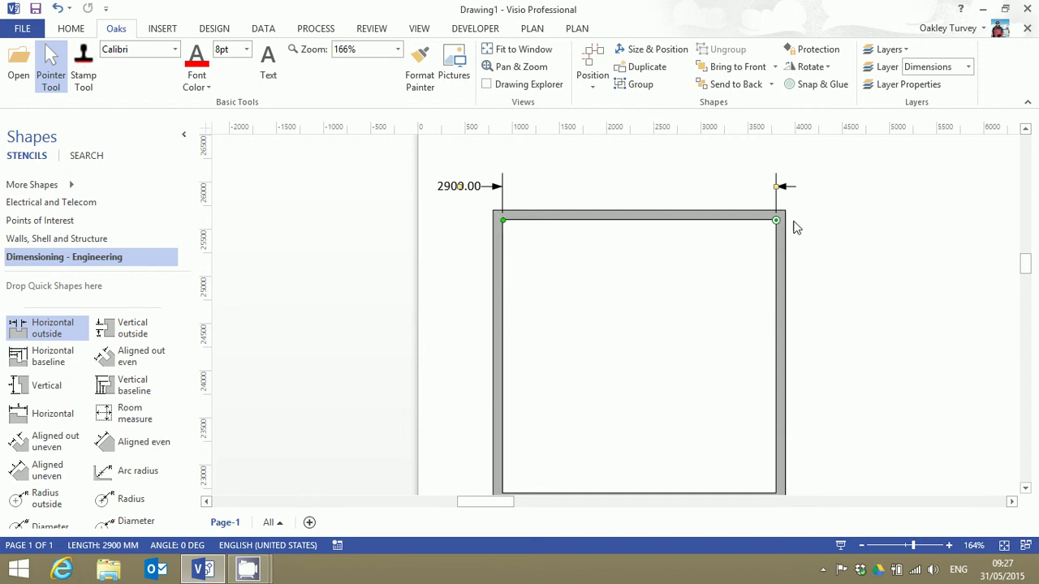
pyautogui.click(612, 214)
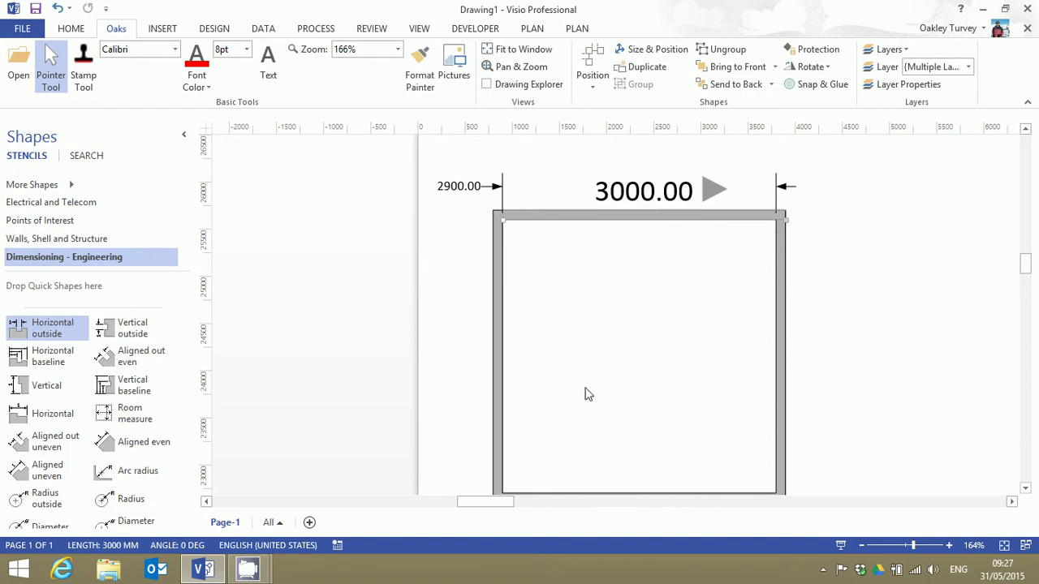
pyautogui.scroll(-1, 943, 375)
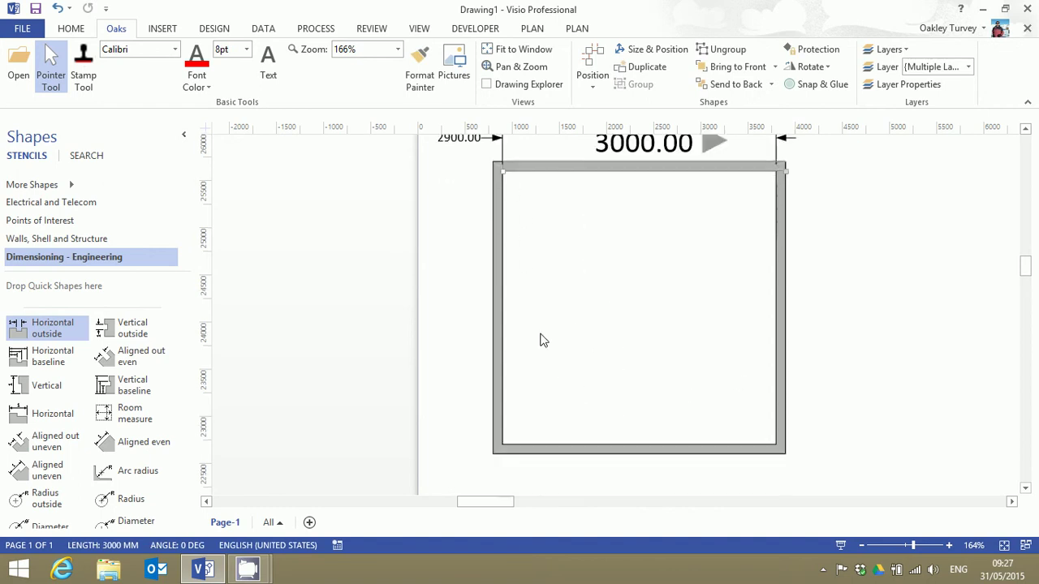
pyautogui.hotkey('ctrl', 'l')
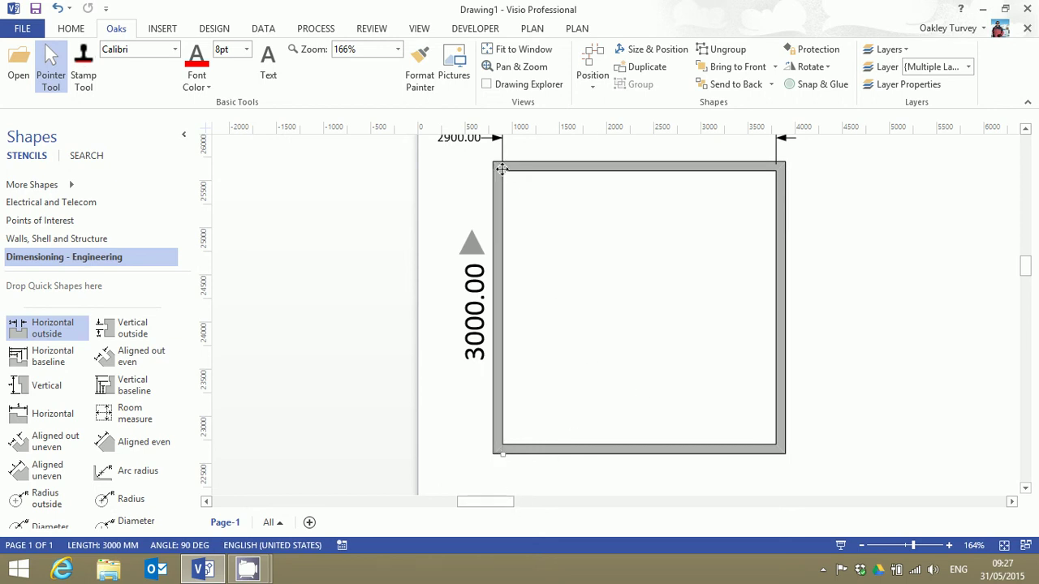
pyautogui.click(781, 345)
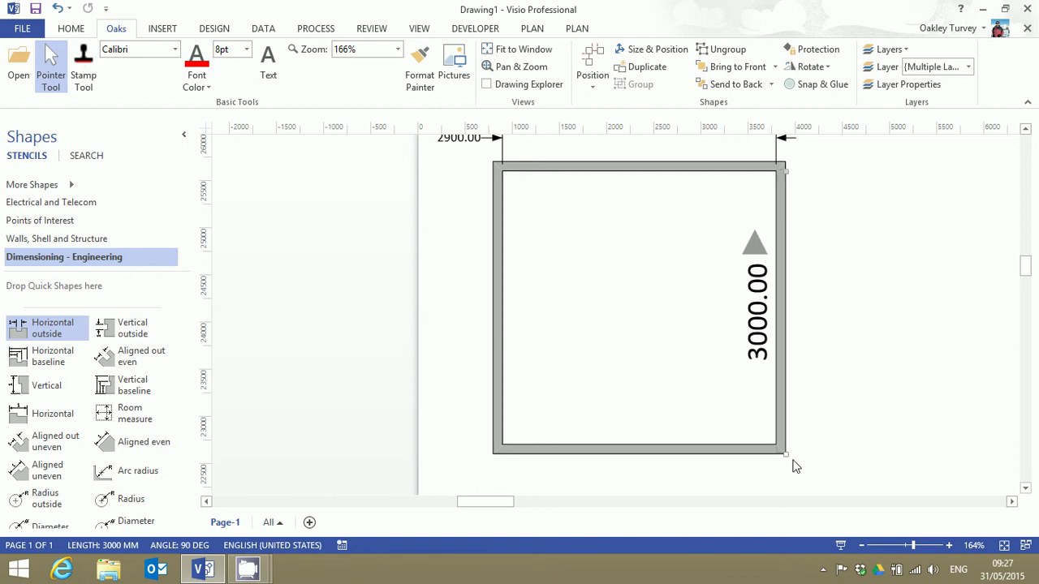
pyautogui.click(640, 452)
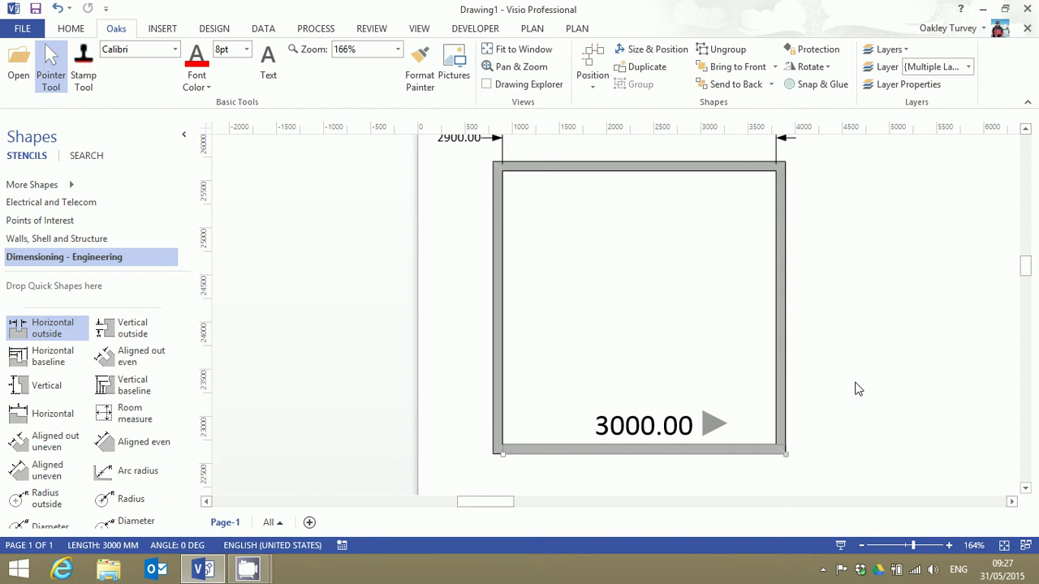
# Step: Delete the horizontal dimension above the room
pyautogui.scroll(-2, 795, 301)
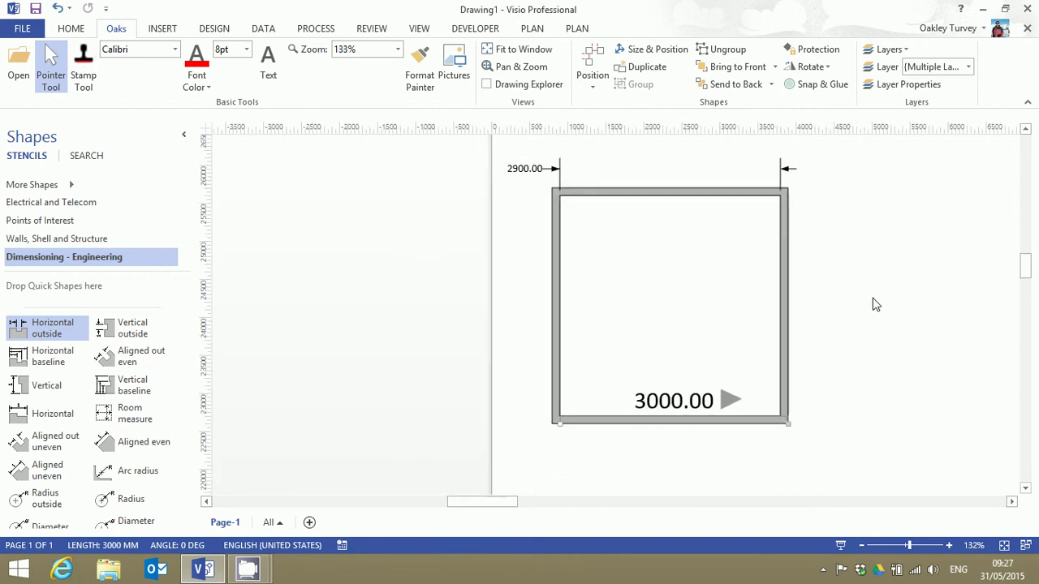
pyautogui.press('Delete')
pyautogui.click(529, 168)
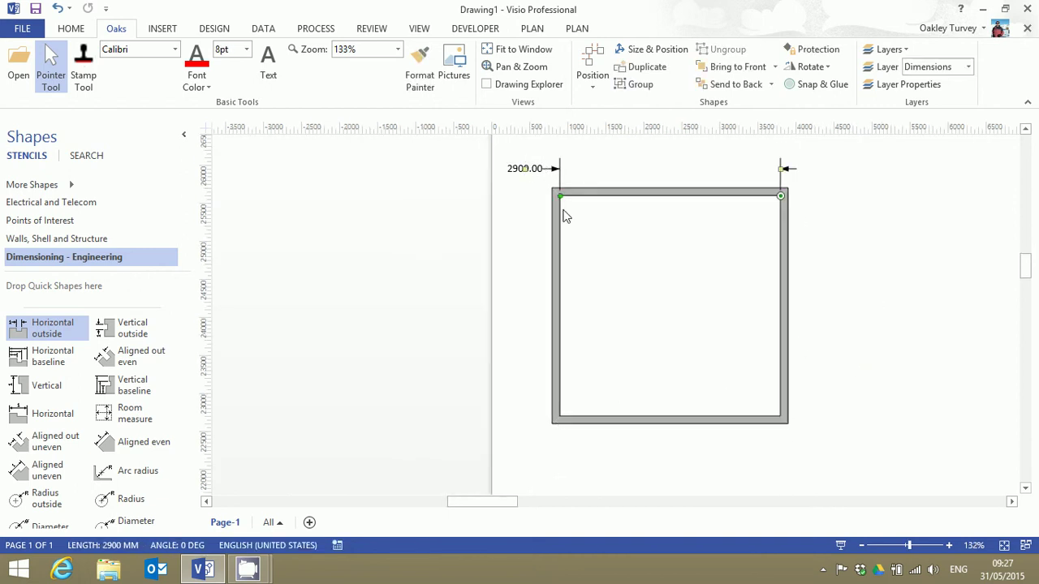
pyautogui.press('Delete')
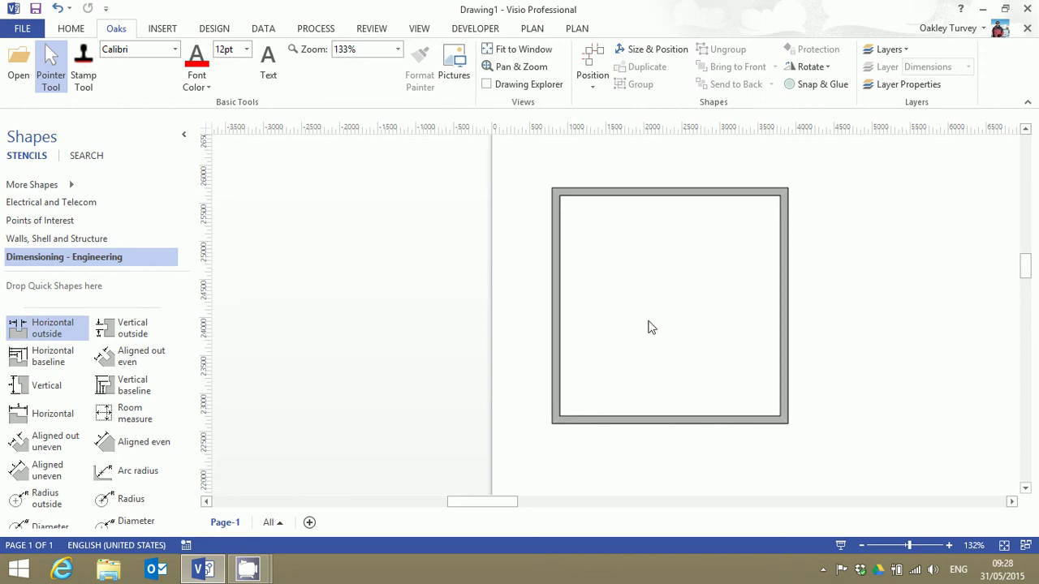
pyautogui.moveTo(520, 162)
pyautogui.mouseDown()
pyautogui.moveTo(673, 292)
pyautogui.moveTo(751, 333)
pyautogui.moveTo(527, 173)
pyautogui.mouseUp()
# Step: In the empty area below the first room, place a horizontal wall and a 3000 mm vertical wall down from its left end
pyautogui.scroll(-8, 748, 337)
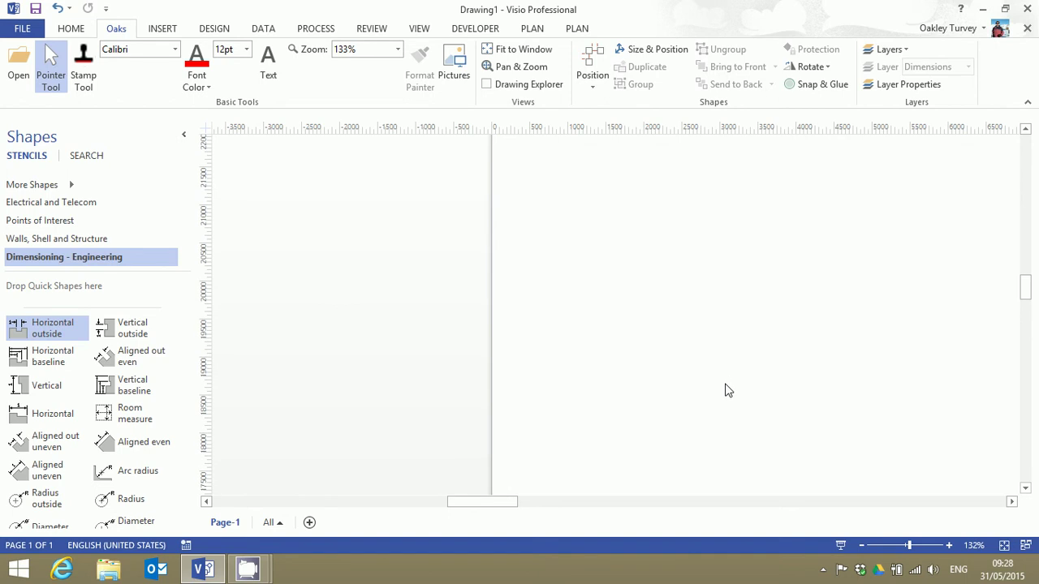
pyautogui.click(72, 240)
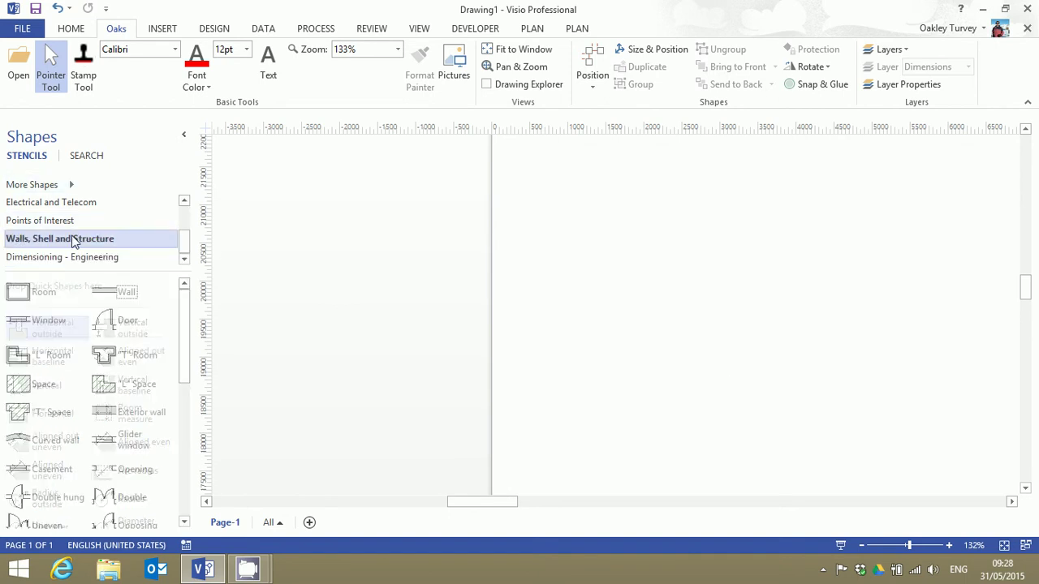
pyautogui.moveTo(122, 294); pyautogui.dragTo(640, 178)
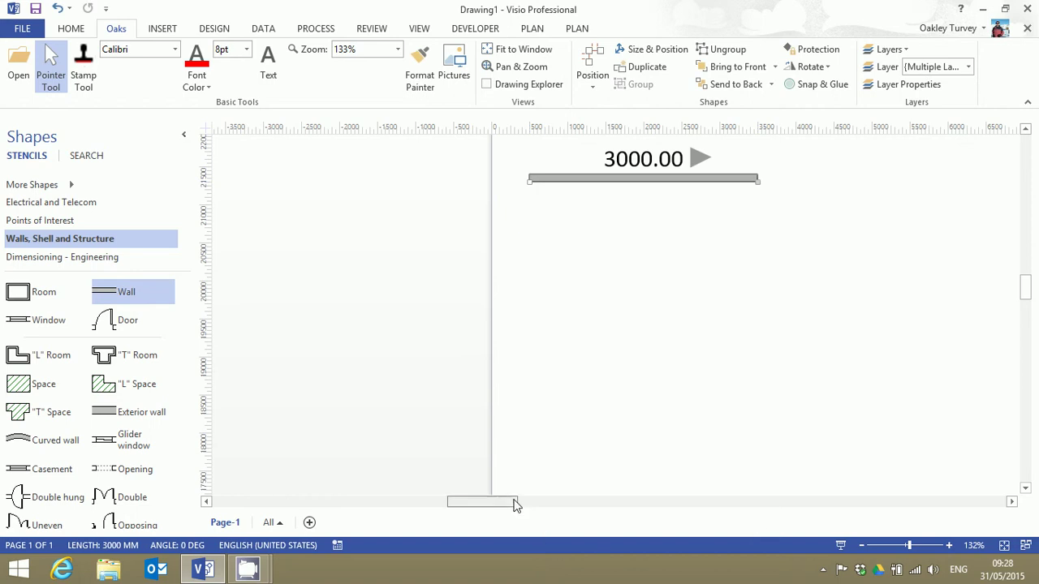
pyautogui.moveTo(516, 504)
pyautogui.mouseDown()
pyautogui.moveTo(547, 496)
pyautogui.moveTo(521, 498)
pyautogui.mouseUp()
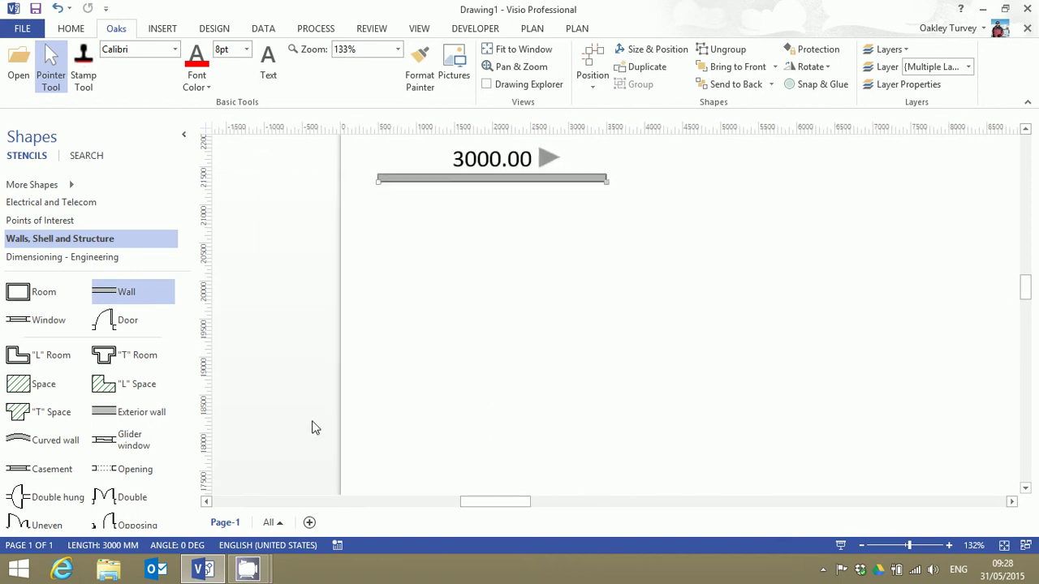
pyautogui.moveTo(116, 292); pyautogui.dragTo(481, 303)
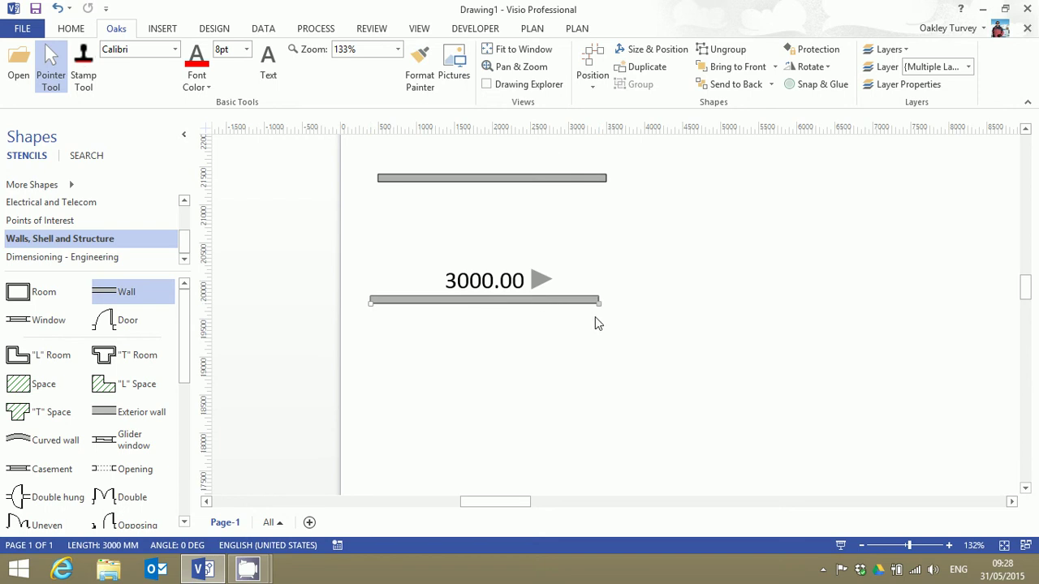
pyautogui.moveTo(599, 304); pyautogui.dragTo(370, 180)
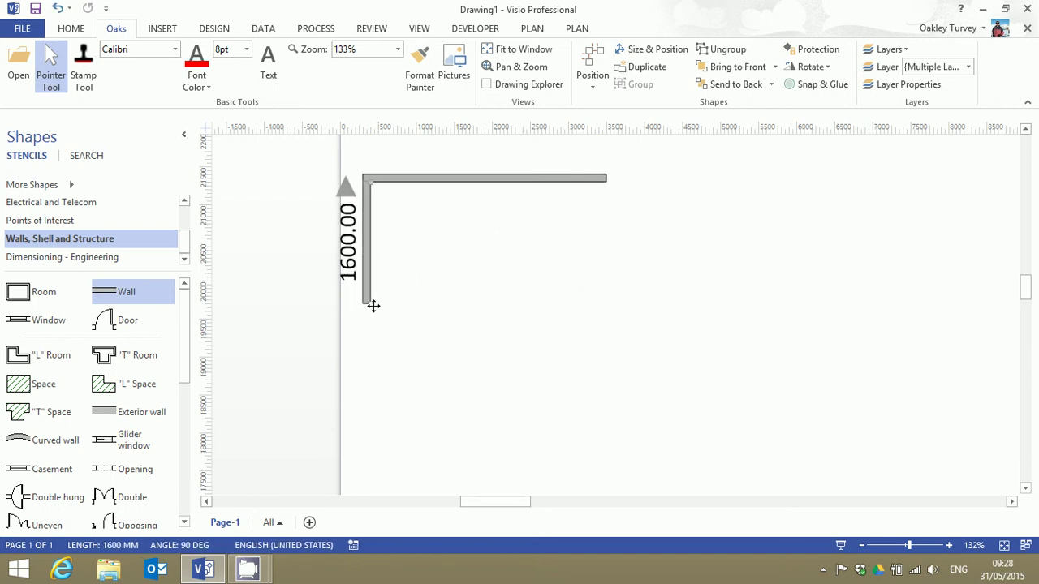
pyautogui.moveTo(373, 305); pyautogui.dragTo(370, 410)
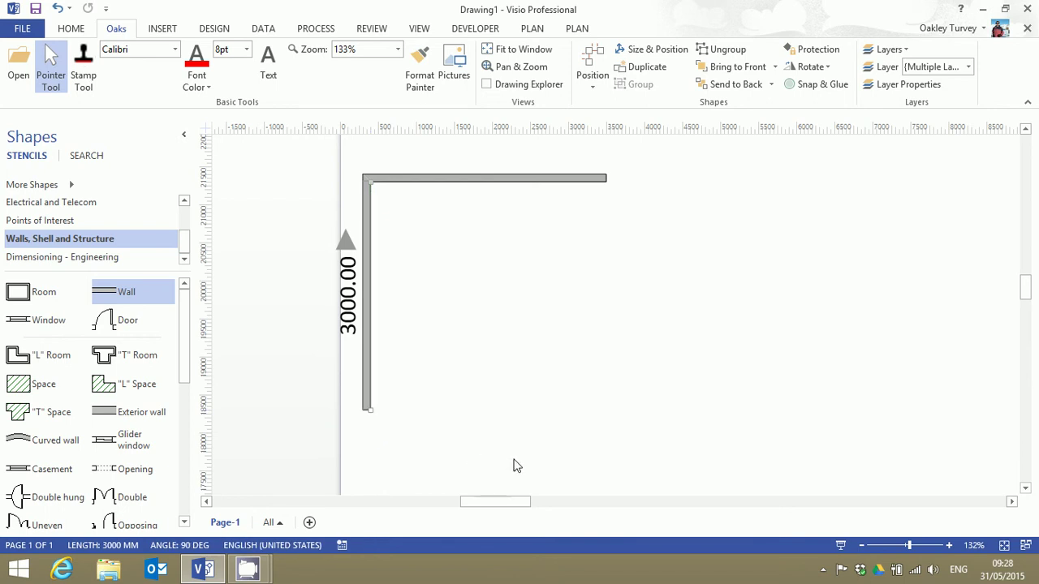
# Step: Place a 3000 mm vertical wall down from the right end of the second room's top wall
pyautogui.moveTo(110, 291); pyautogui.dragTo(708, 292)
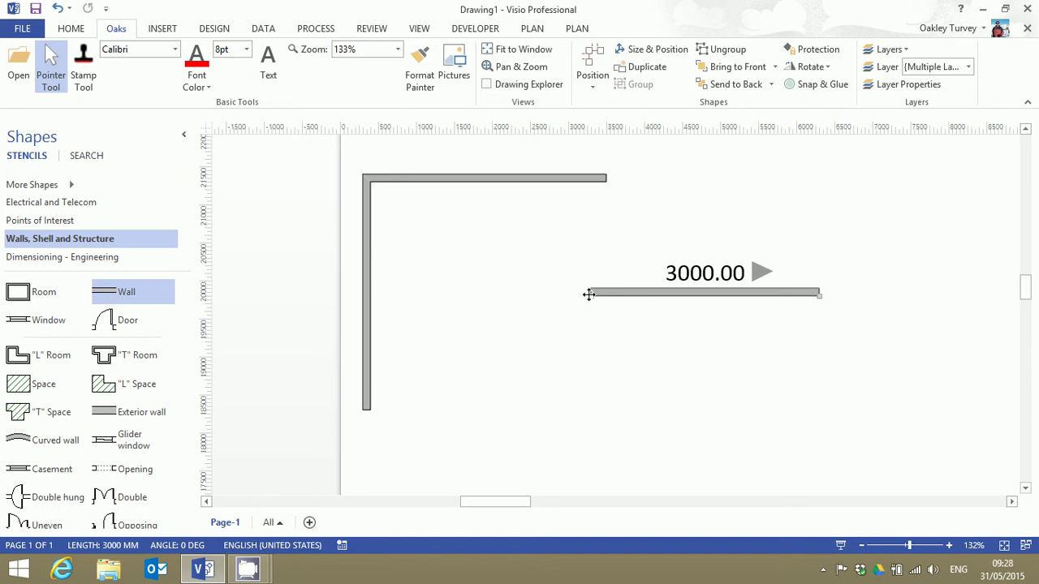
pyautogui.moveTo(594, 291); pyautogui.dragTo(607, 179)
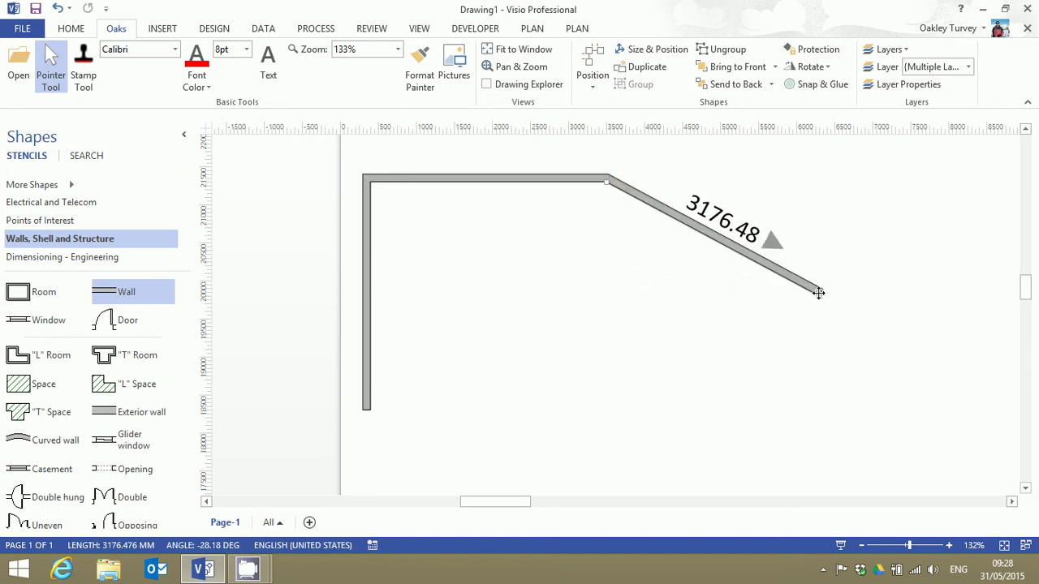
pyautogui.moveTo(818, 293); pyautogui.dragTo(605, 408)
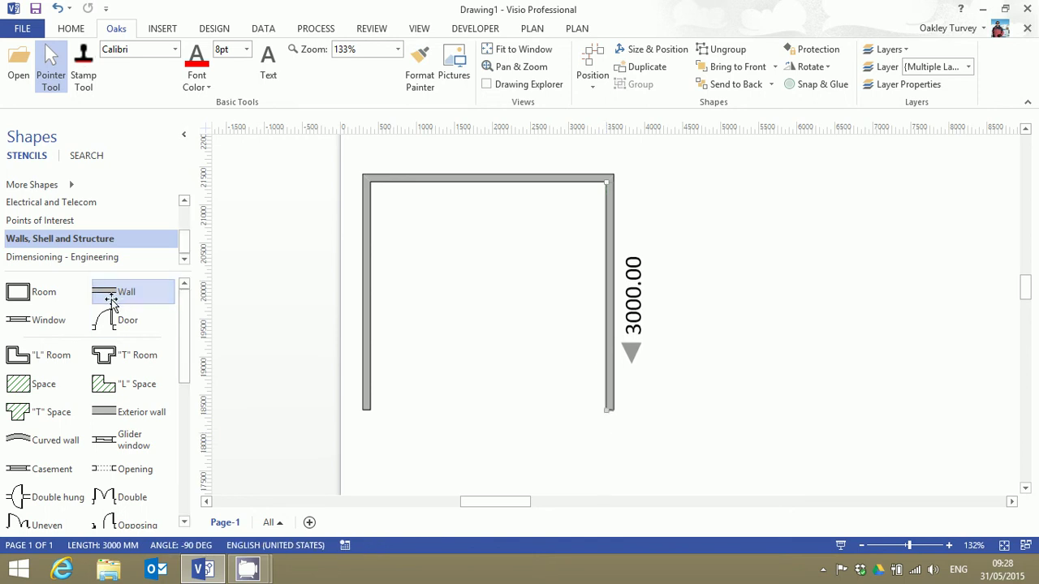
# Step: Close the second room with a 3100 mm bottom wall joining the lower ends of its two vertical walls
pyautogui.moveTo(118, 295); pyautogui.dragTo(686, 447)
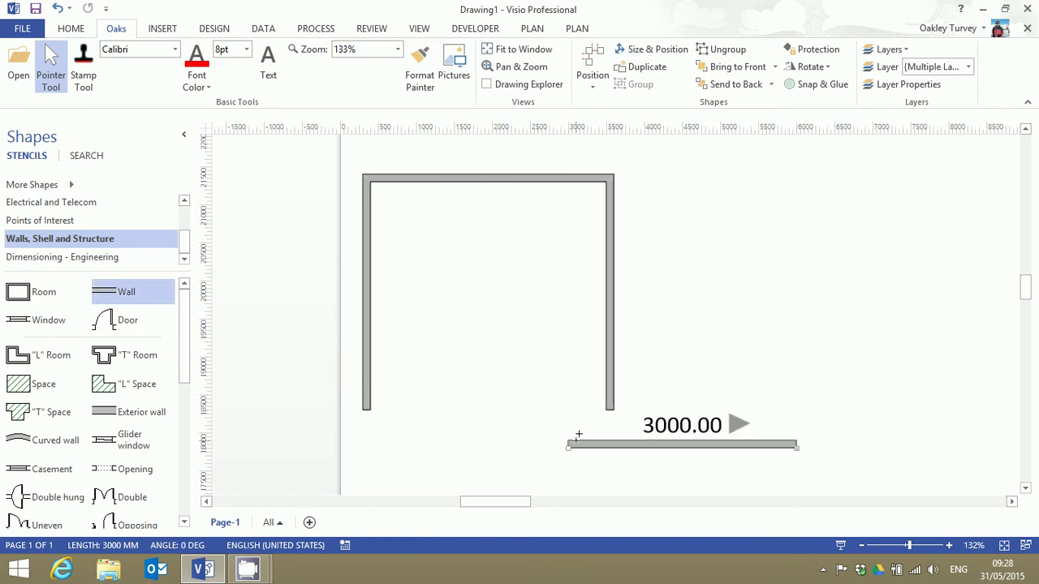
pyautogui.moveTo(578, 436); pyautogui.dragTo(606, 408)
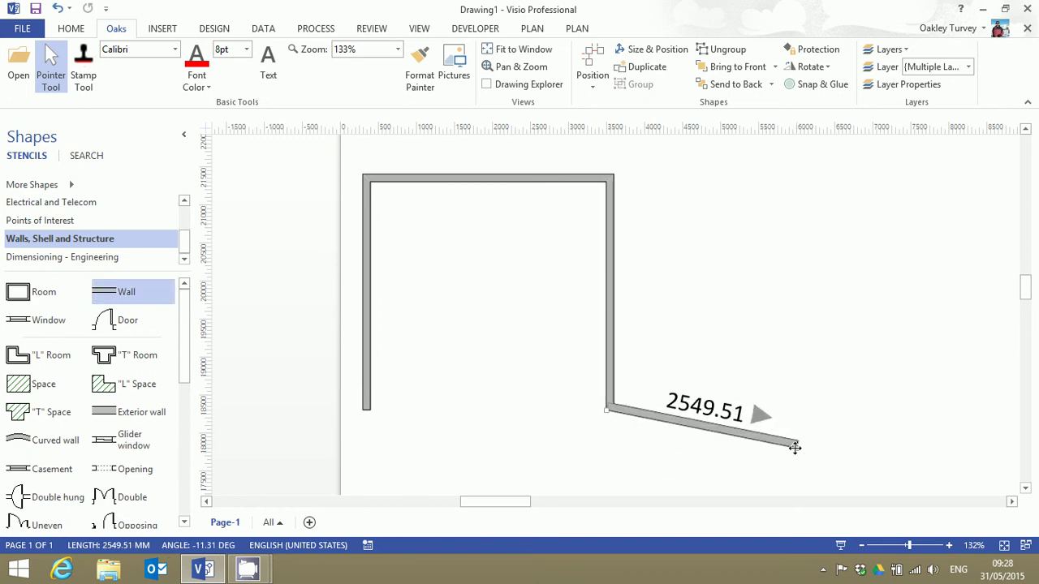
pyautogui.moveTo(777, 454); pyautogui.dragTo(371, 411)
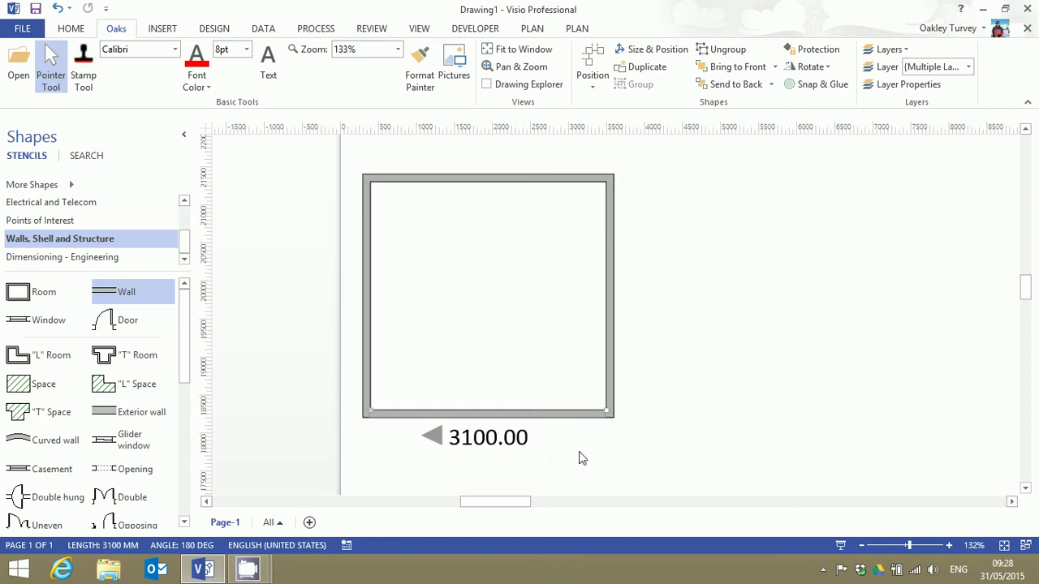
pyautogui.press('Escape')
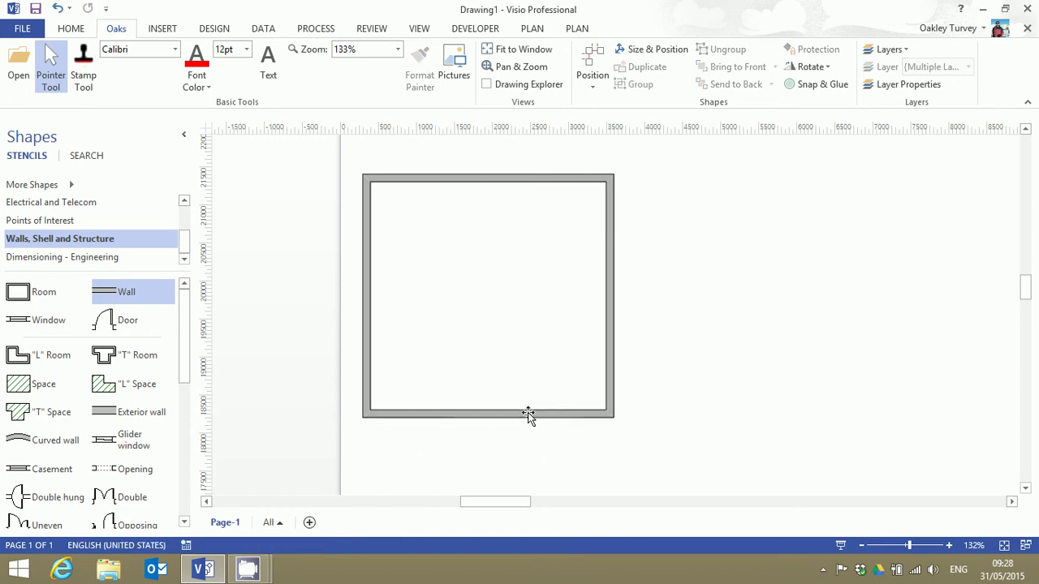
# Step: Check the length and end points of each of the second room's four walls
pyautogui.click(527, 413)
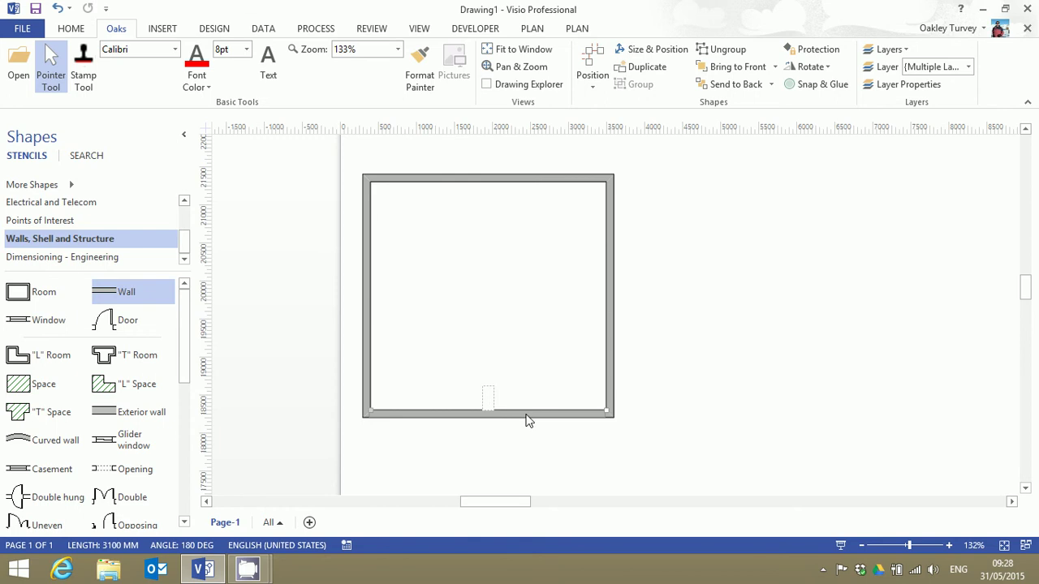
pyautogui.click(609, 309)
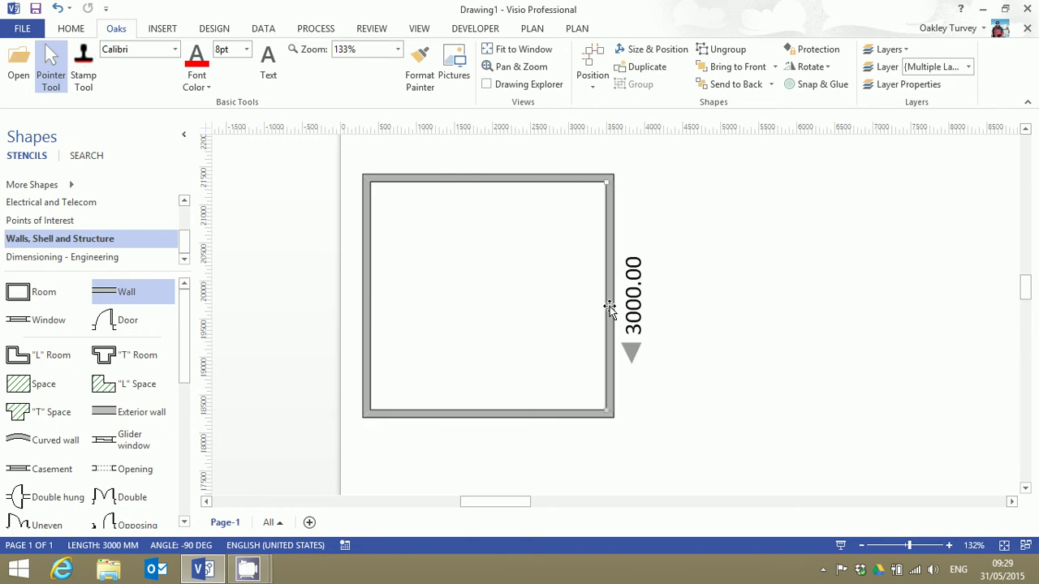
pyautogui.click(364, 316)
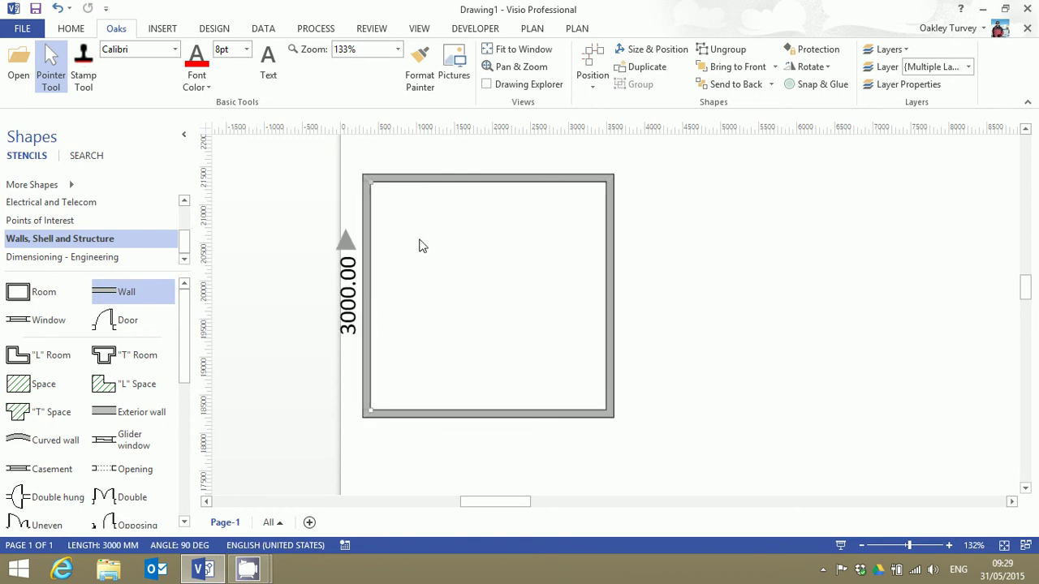
pyautogui.click(445, 178)
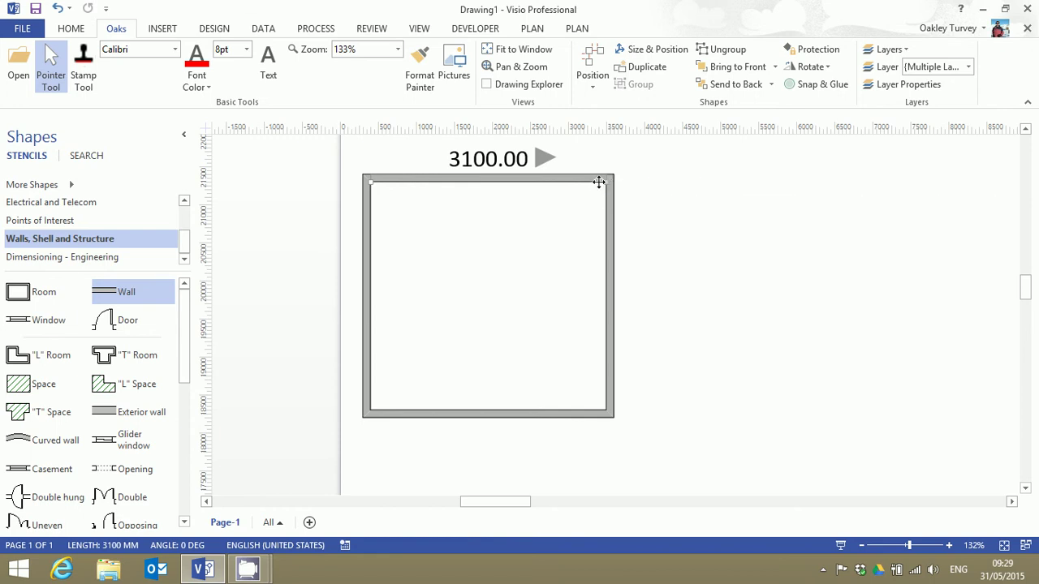
pyautogui.moveTo(599, 182); pyautogui.dragTo(593, 181)
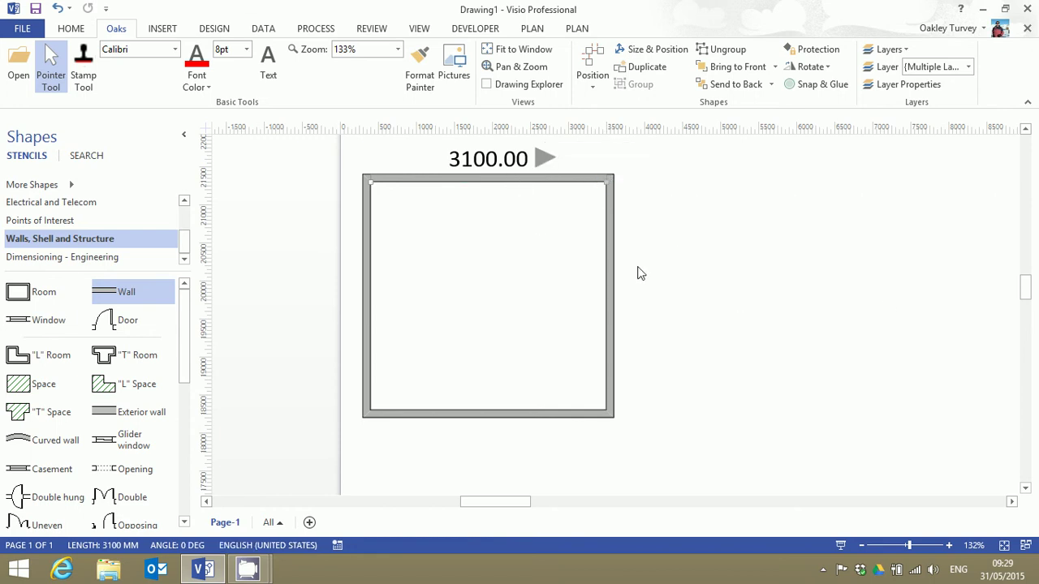
# Step: Move the second room's right wall clear of the room and shorten the top wall to 3000 mm
pyautogui.moveTo(607, 270); pyautogui.dragTo(684, 276)
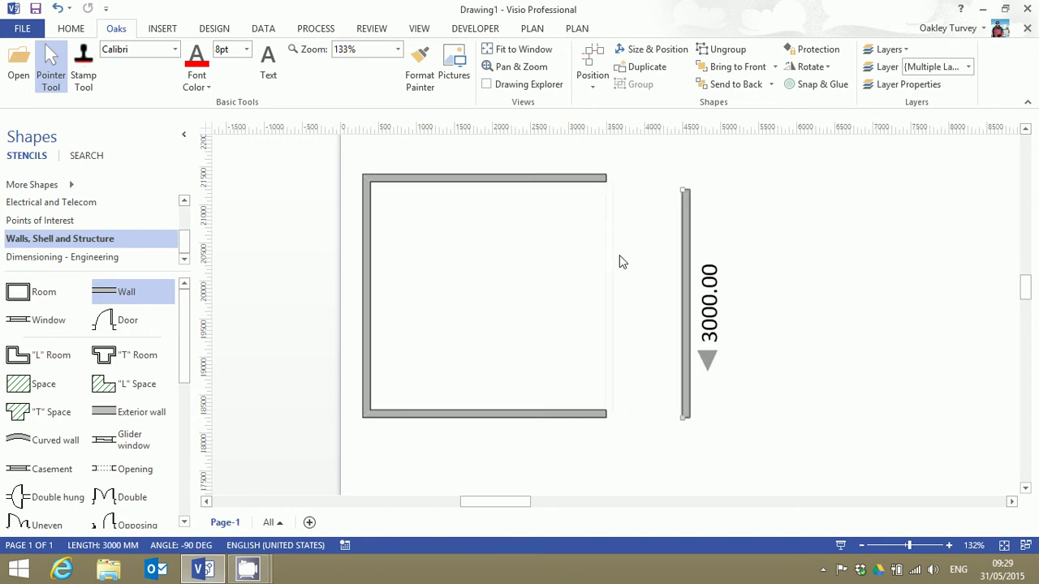
pyautogui.click(545, 182)
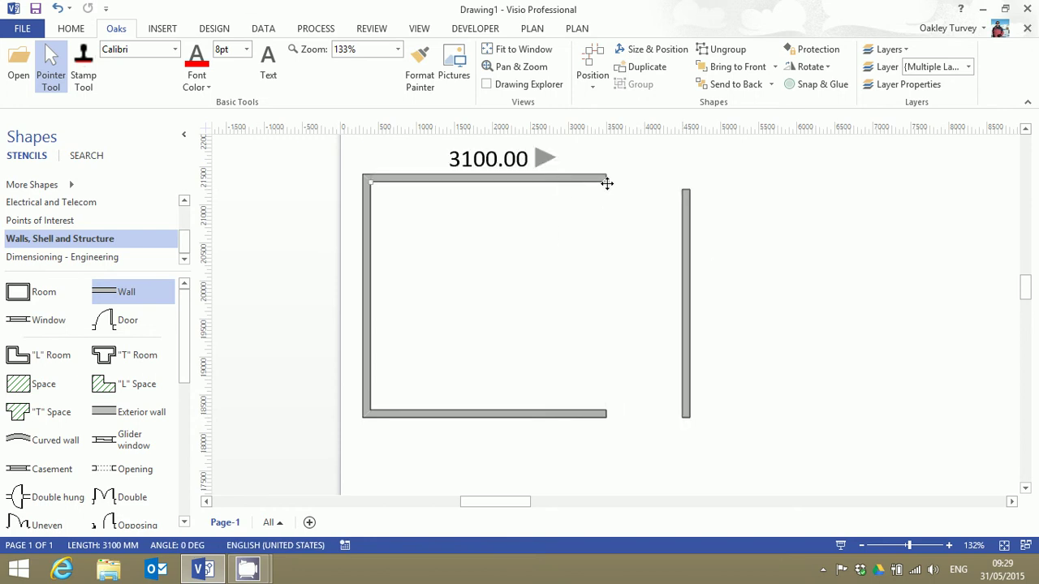
pyautogui.moveTo(605, 183); pyautogui.dragTo(599, 183)
# Step: Shorten the bottom wall to 3000 mm and move the right wall back onto the open ends of the room
pyautogui.click(575, 414)
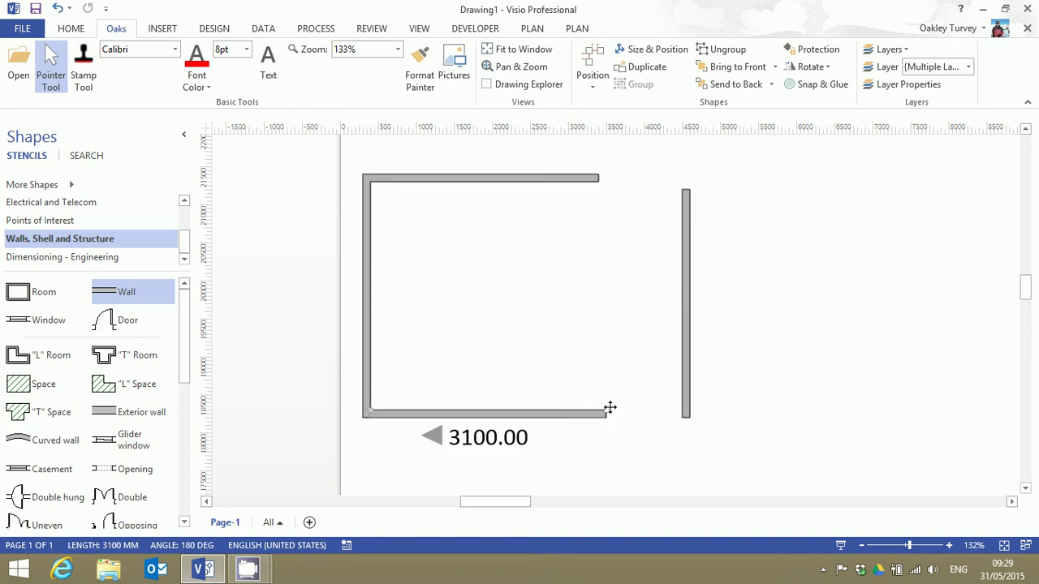
pyautogui.moveTo(600, 413); pyautogui.dragTo(597, 412)
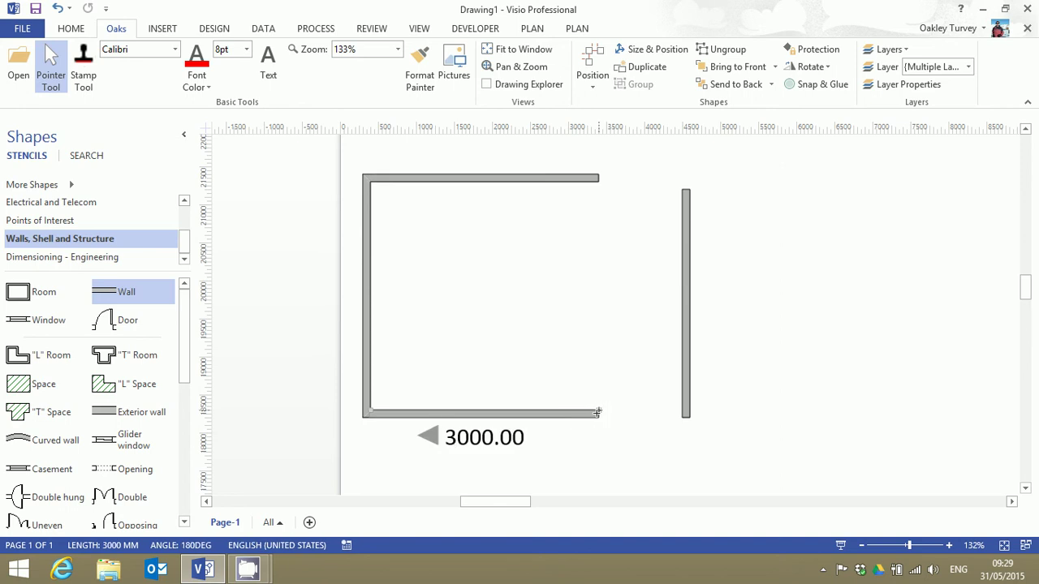
pyautogui.moveTo(688, 303); pyautogui.dragTo(619, 295)
pyautogui.click(739, 350)
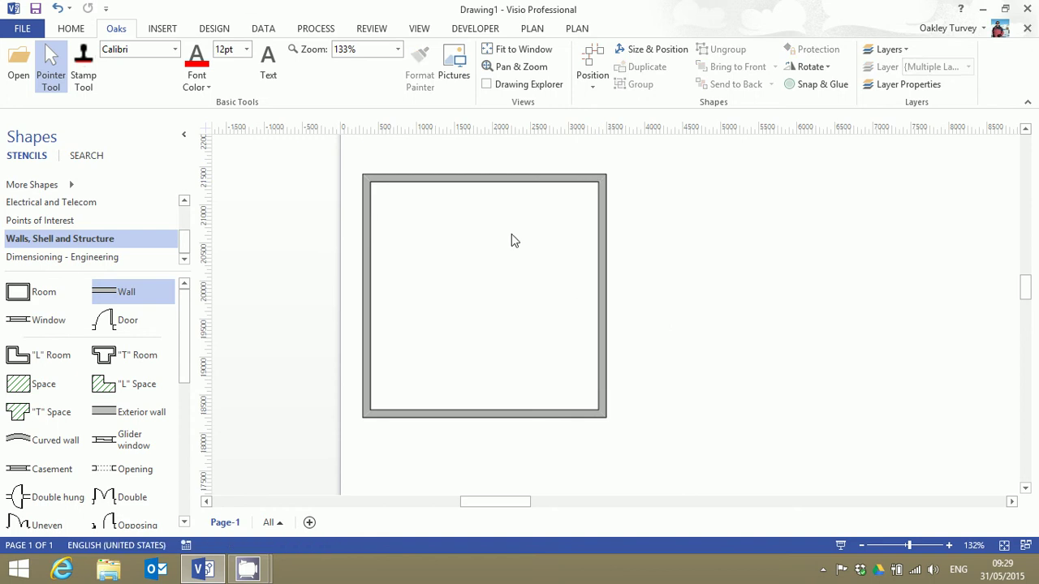
# Step: Check the lengths of the closed second room's top, left, bottom and right walls
pyautogui.click(492, 177)
pyautogui.click(366, 252)
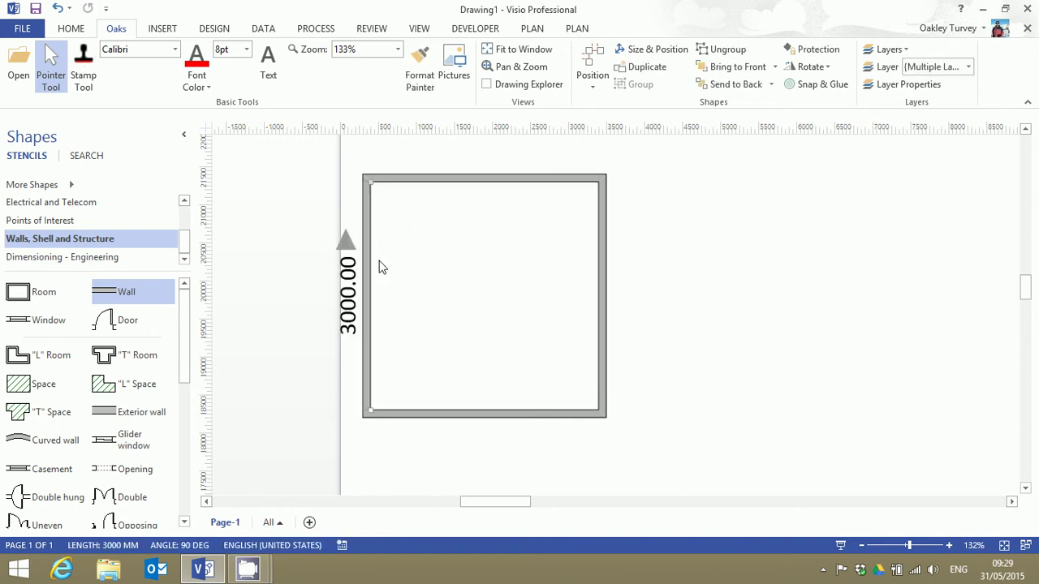
pyautogui.click(487, 413)
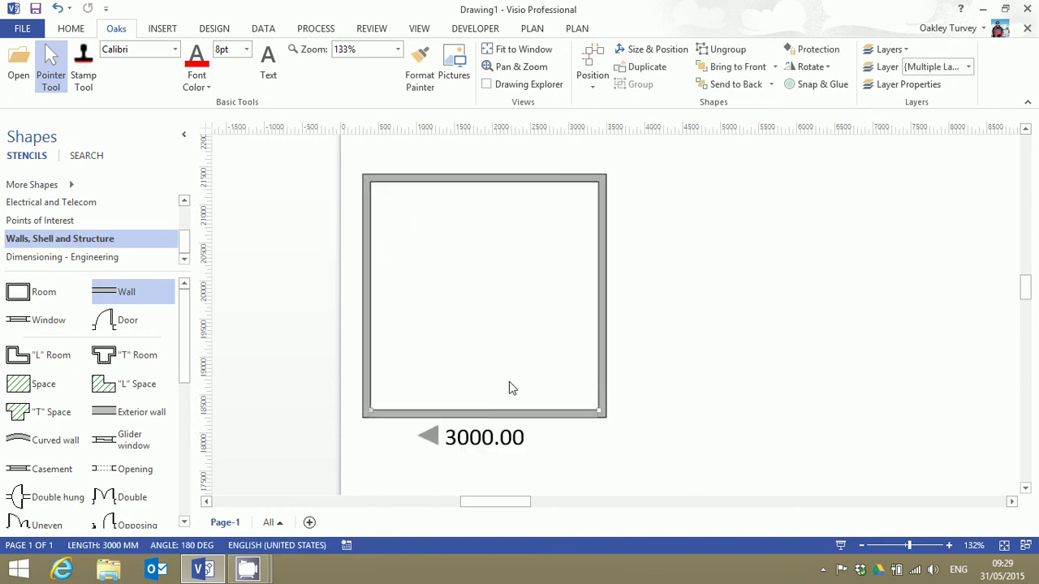
pyautogui.click(602, 302)
pyautogui.click(793, 313)
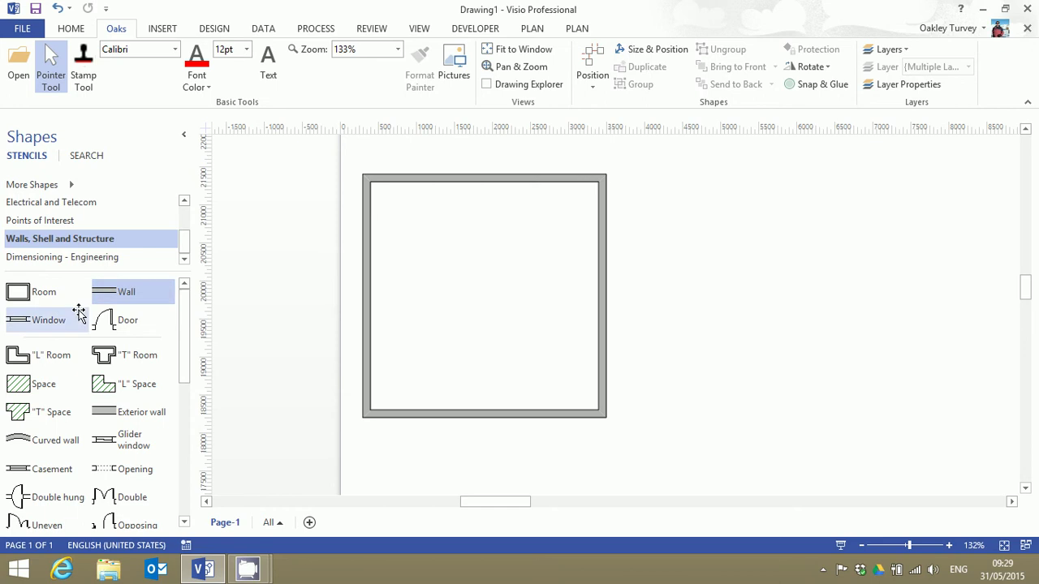
# Step: Show the Dimensioning - Engineering shapes
pyautogui.click(62, 256)
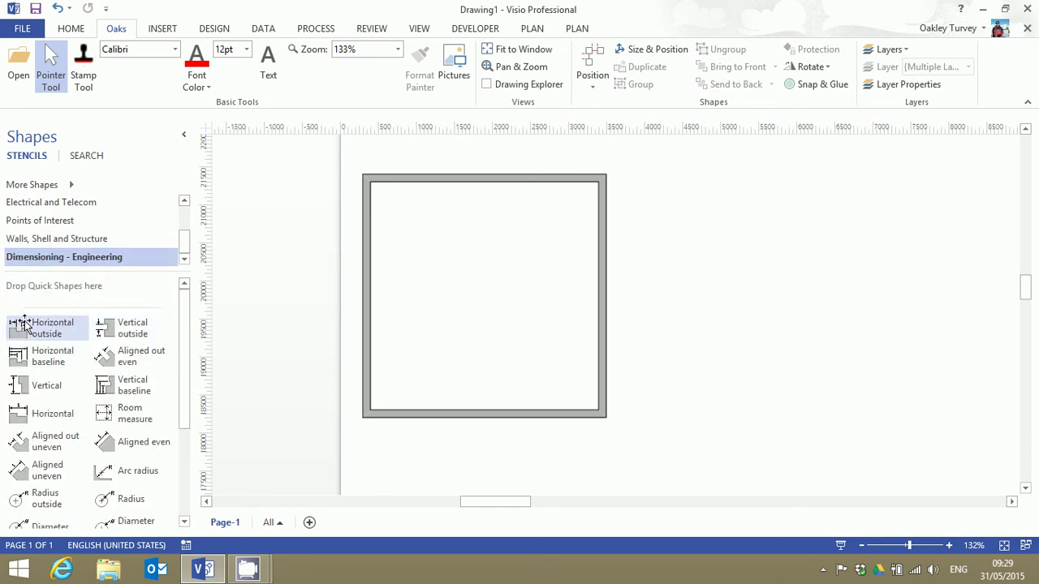
pyautogui.moveTo(24, 323); pyautogui.dragTo(491, 176)
pyautogui.click(493, 198)
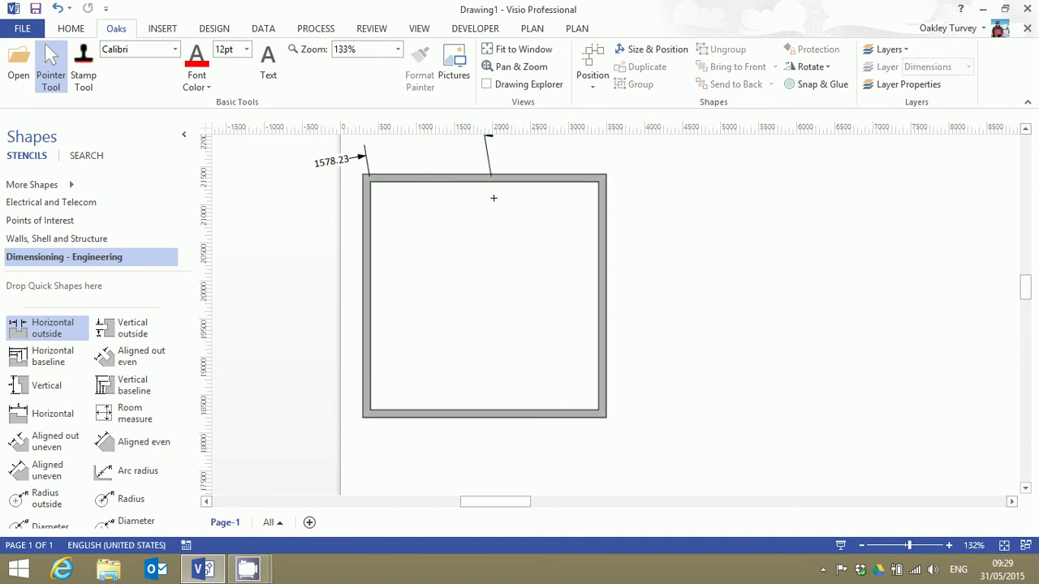
pyautogui.click(341, 160)
pyautogui.press('Delete')
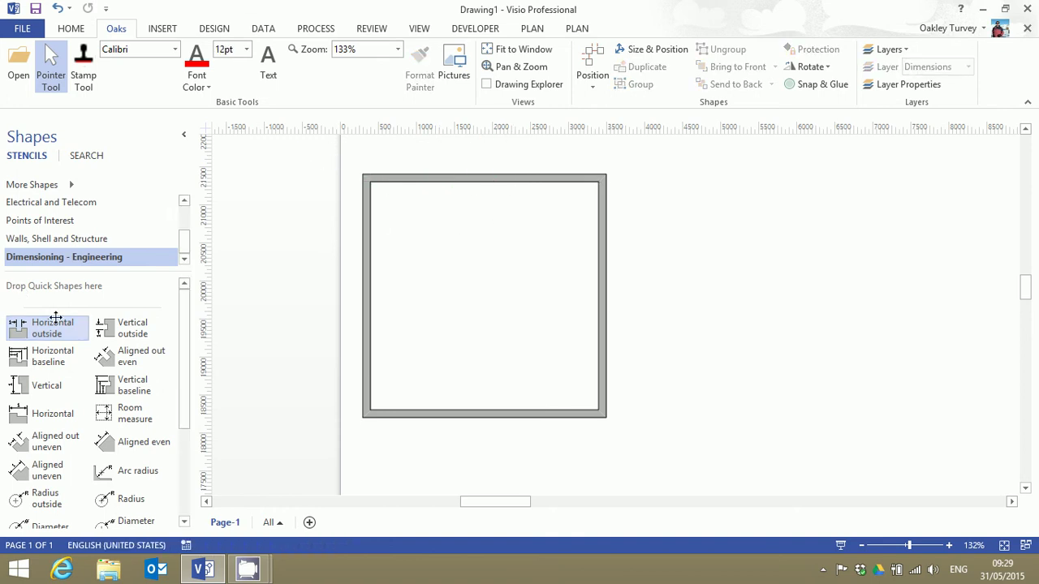
# Step: Add a Horizontal outside dimension between the second room's upper inner corners and compare it with the top wall's length
pyautogui.moveTo(48, 318); pyautogui.dragTo(598, 181)
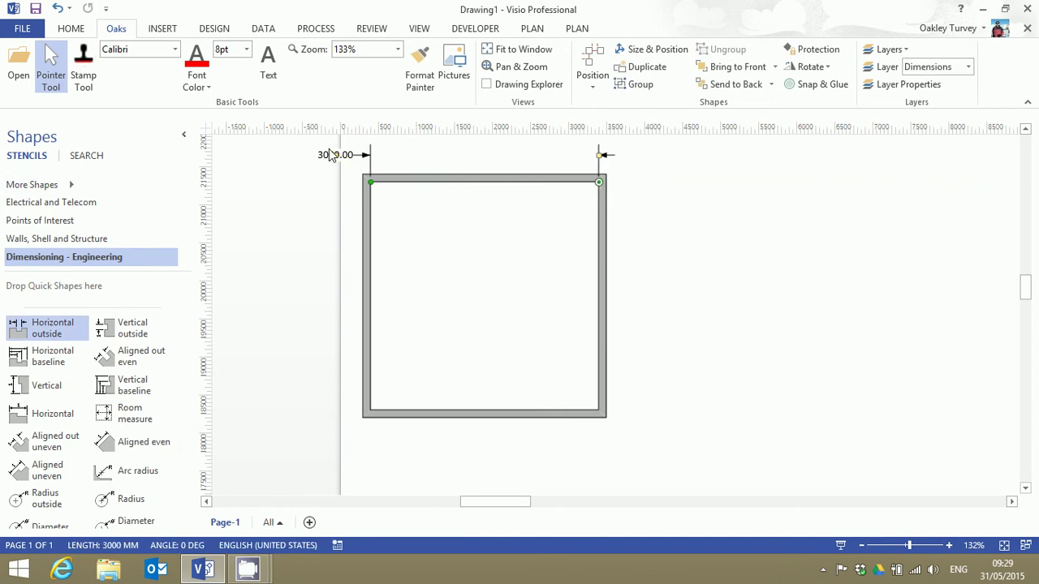
pyautogui.scroll(5, 330, 154)
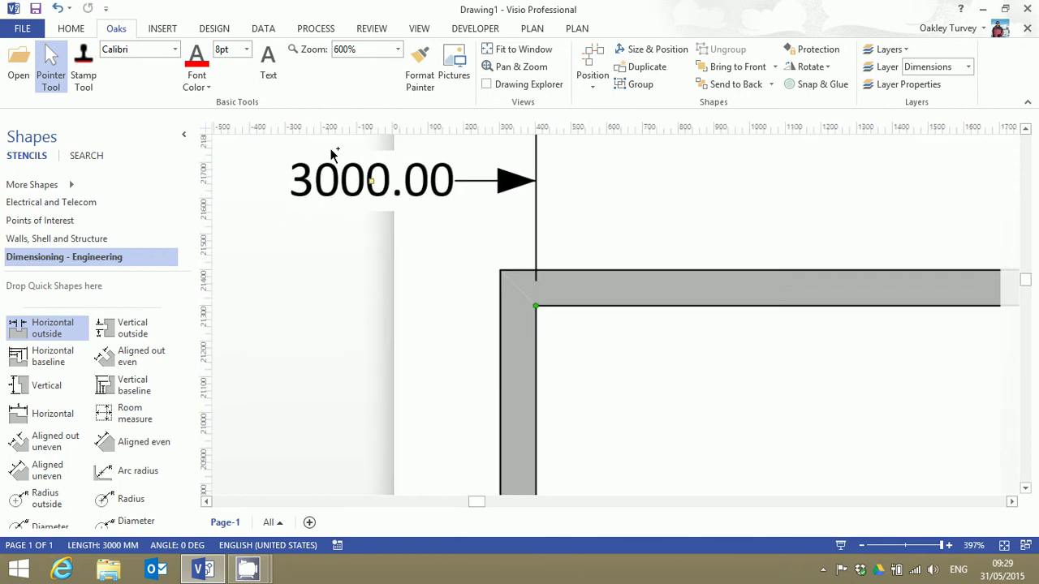
pyautogui.scroll(-3, 333, 154)
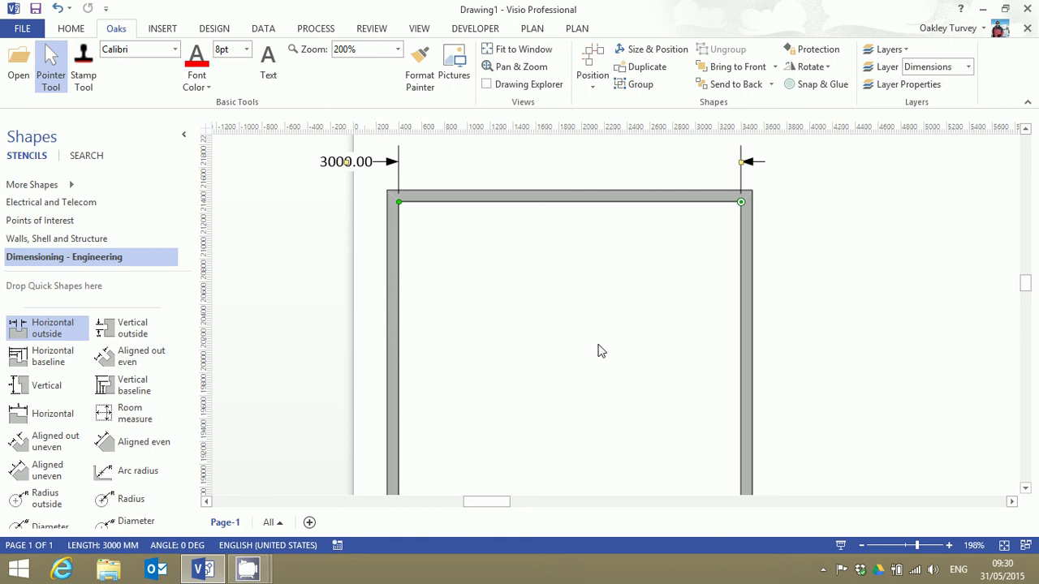
pyautogui.keyDown('ctrl'); pyautogui.scroll(-5, 625, 343); pyautogui.keyUp('ctrl')
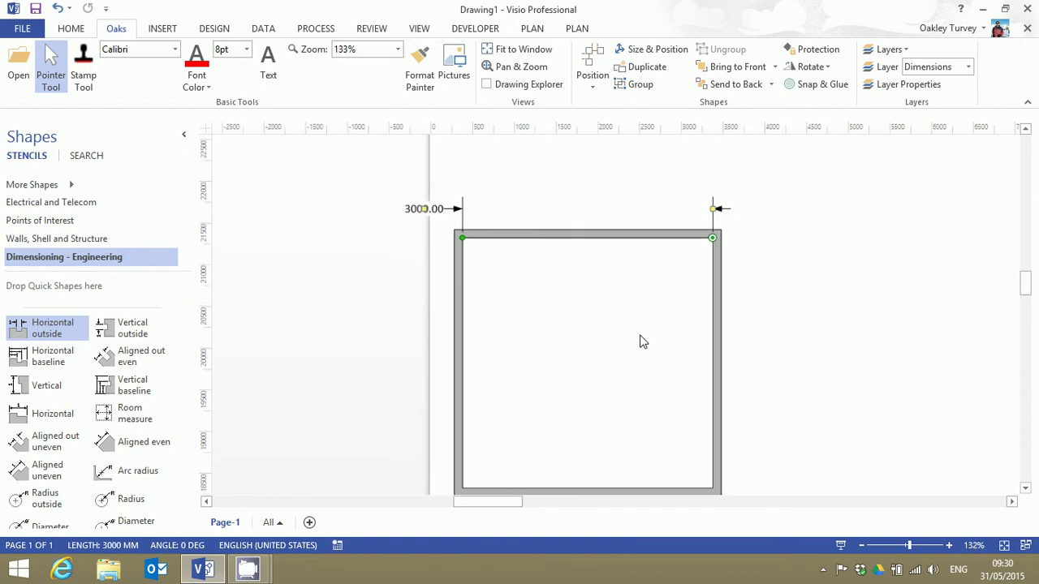
pyautogui.keyDown('ctrl'); pyautogui.scroll(-2, 642, 347); pyautogui.keyUp('ctrl')
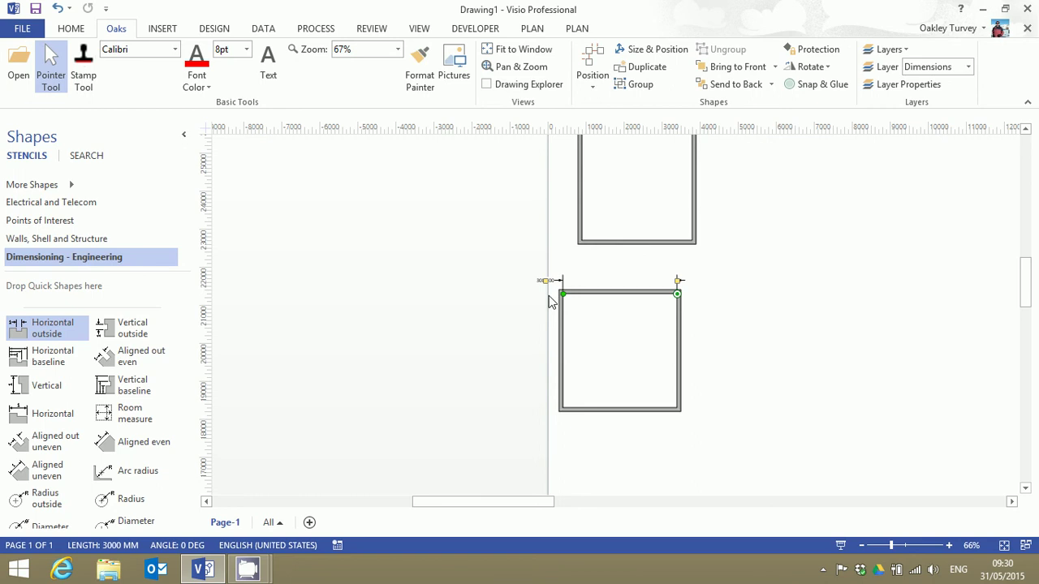
pyautogui.moveTo(625, 296); pyautogui.dragTo(626, 297)
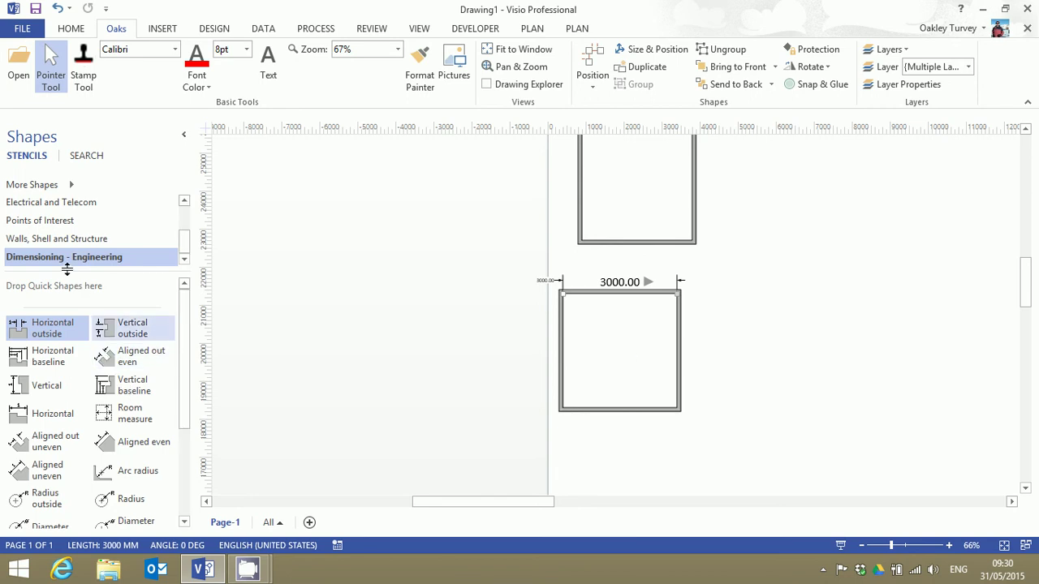
# Step: Place a 3000 mm horizontal wall in the empty area to the right of the second room
pyautogui.click(54, 239)
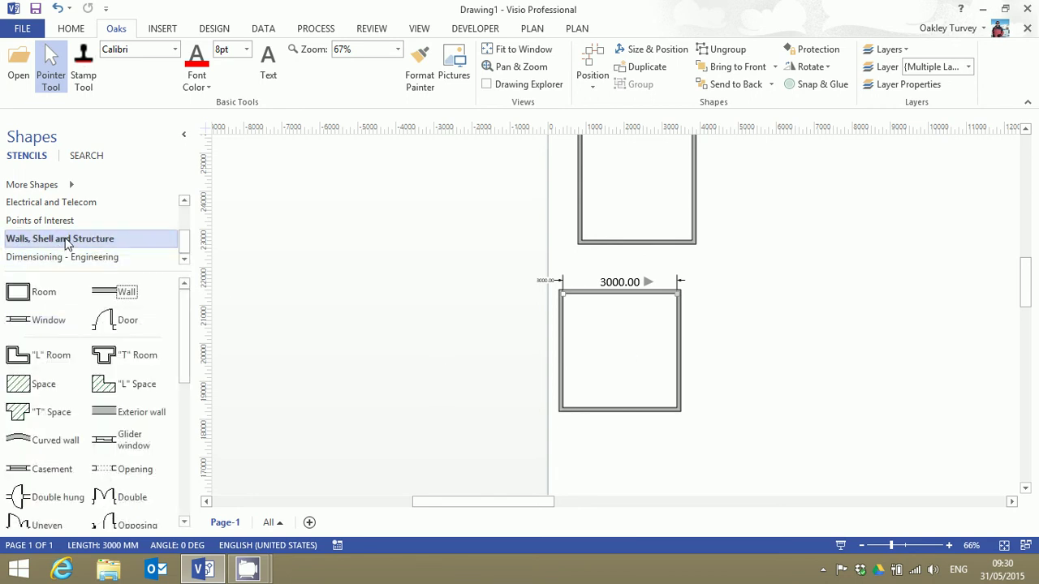
pyautogui.moveTo(105, 292); pyautogui.dragTo(851, 278)
pyautogui.scroll(5, 928, 278)
pyautogui.scroll(3, 930, 278)
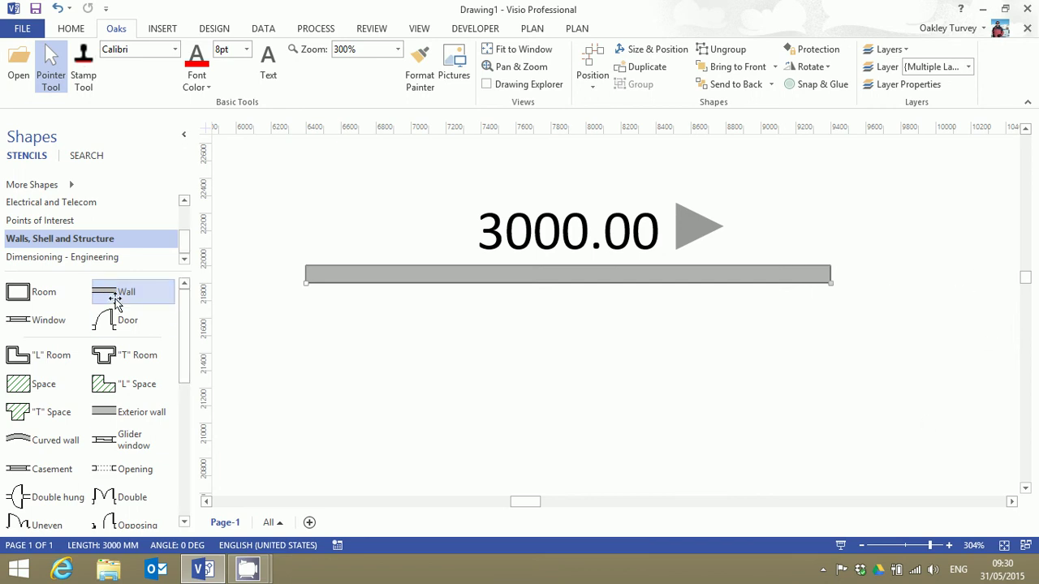
# Step: Add another 3000 mm wall, rotated right 90° so it runs down from the new horizontal wall's right end
pyautogui.moveTo(116, 298); pyautogui.dragTo(816, 452)
pyautogui.scroll(-3, 752, 390)
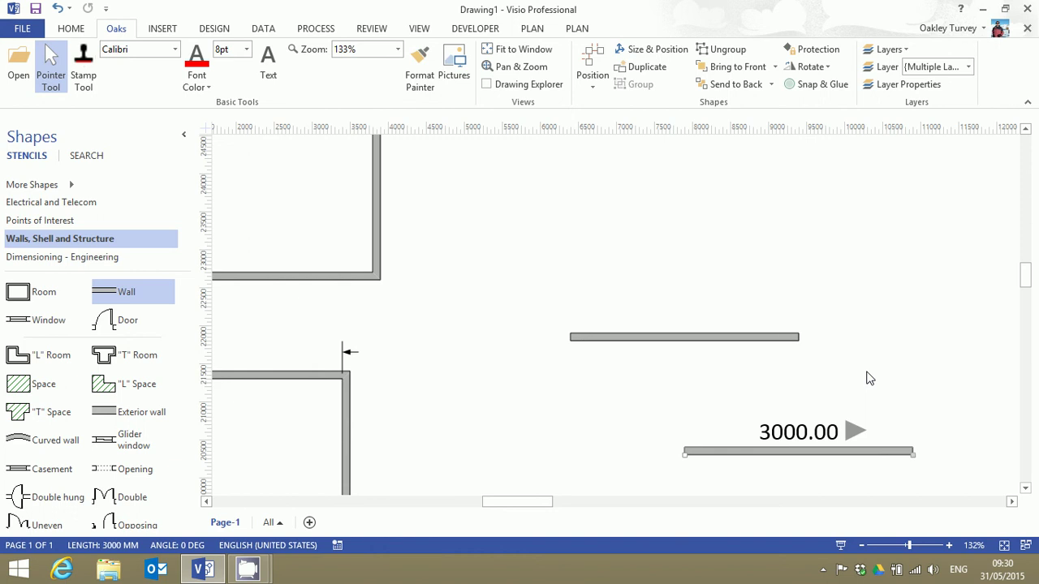
pyautogui.click(808, 67)
pyautogui.click(818, 86)
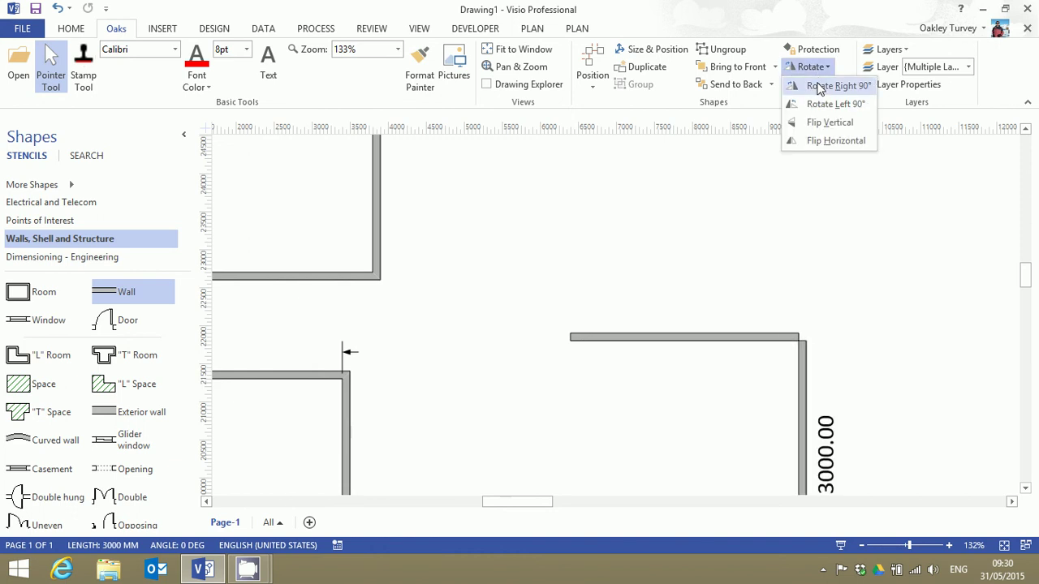
pyautogui.click(817, 86)
pyautogui.scroll(-2, 907, 310)
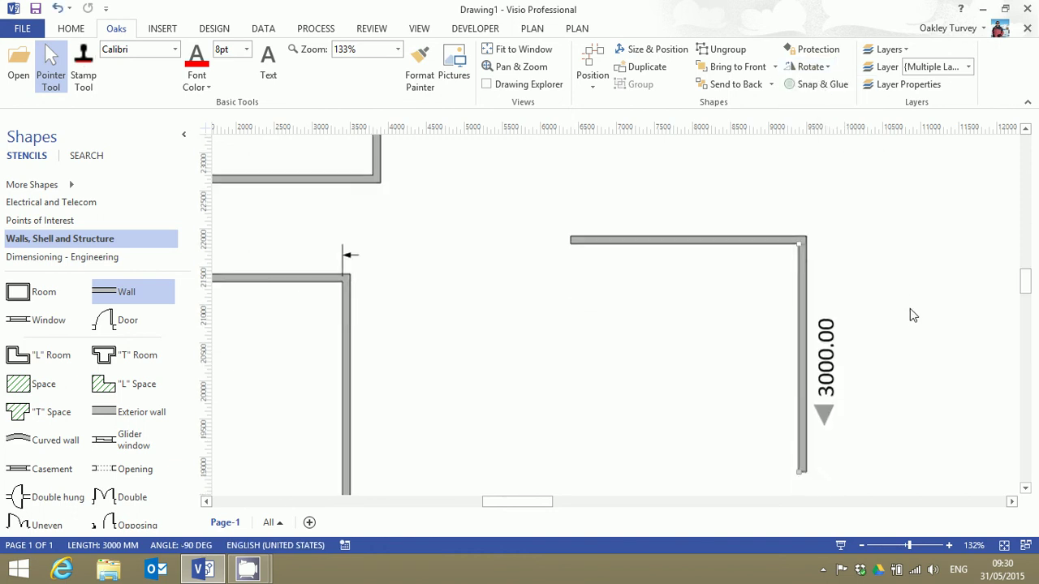
pyautogui.click(689, 239)
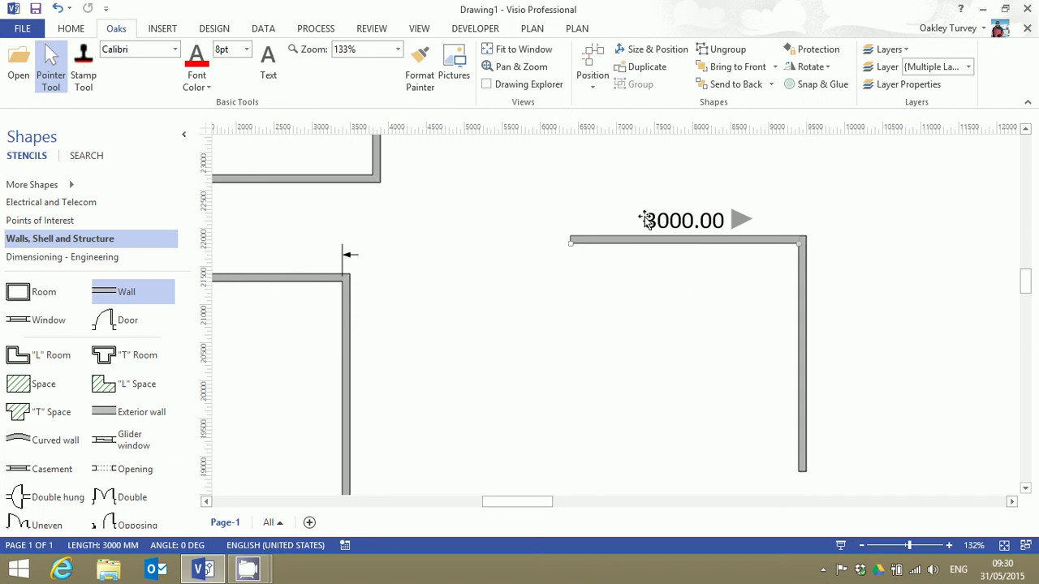
# Step: Add a 3000 mm bottom wall to the third room, rotated right 90° twice, running left from the right wall's lower end
pyautogui.click(802, 341)
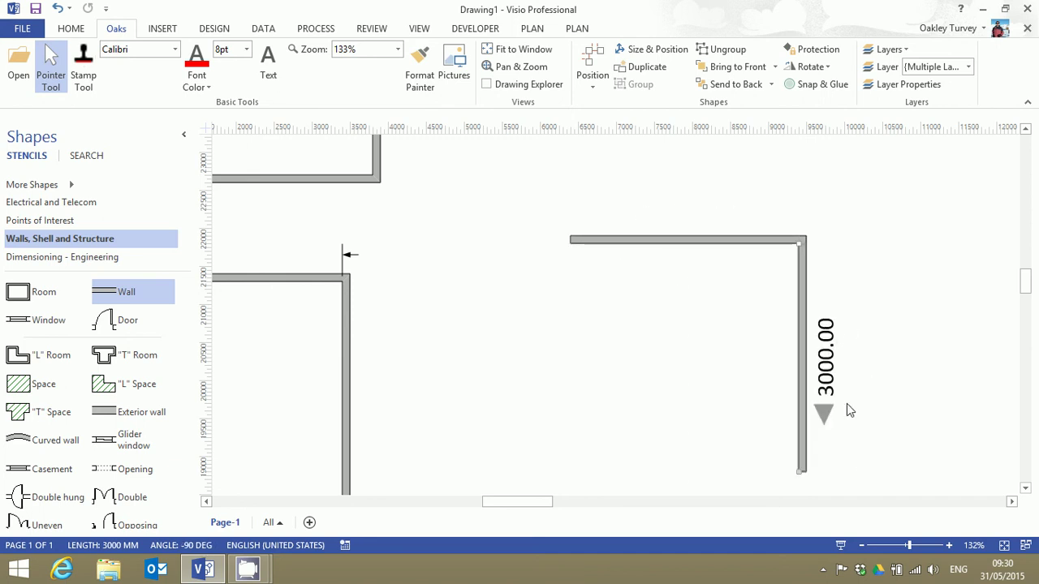
pyautogui.scroll(-1, 901, 322)
pyautogui.scroll(-1, 902, 325)
pyautogui.scroll(1, 903, 325)
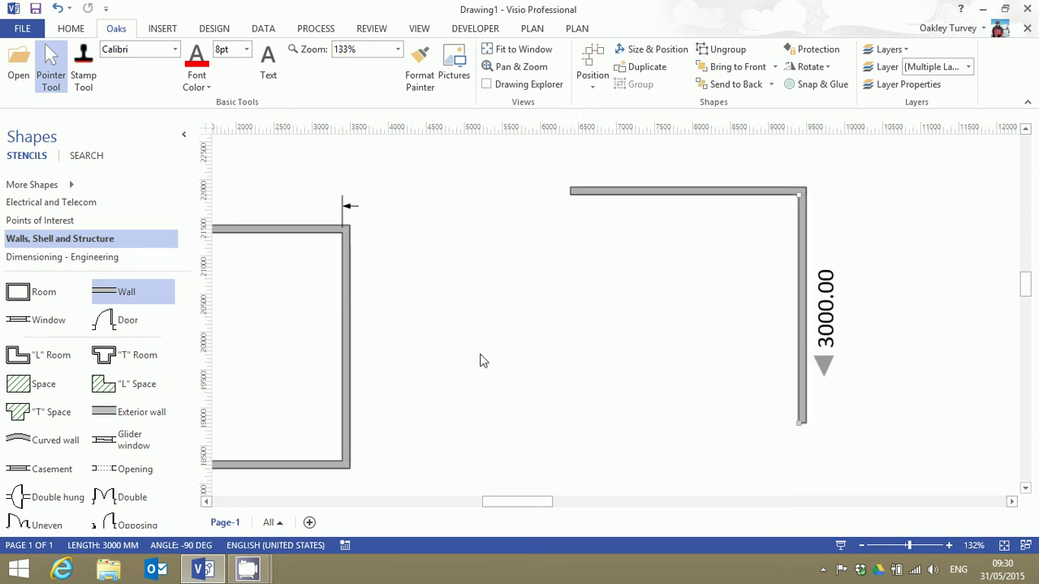
pyautogui.moveTo(116, 298); pyautogui.dragTo(627, 428)
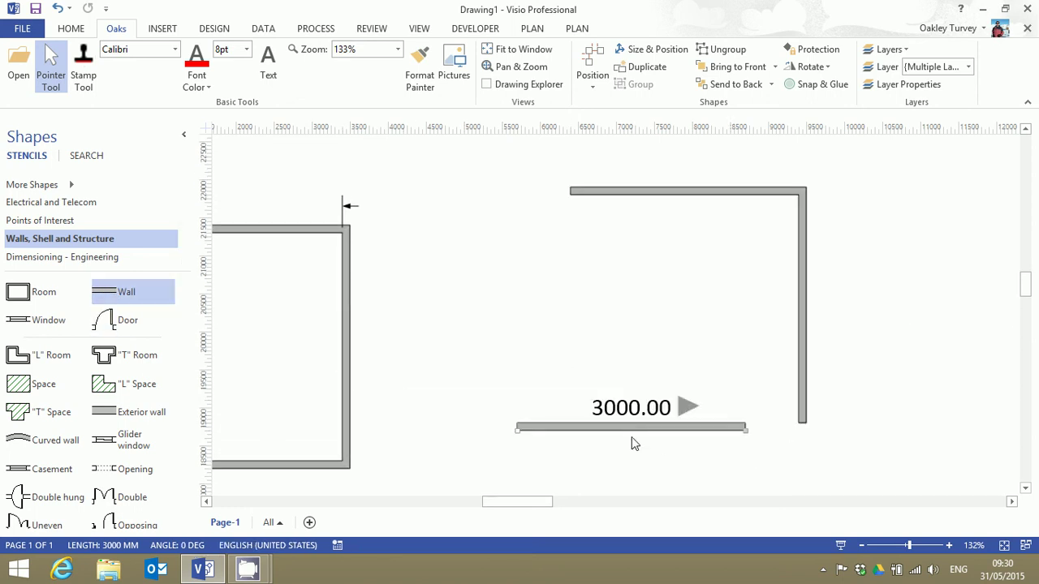
pyautogui.click(821, 69)
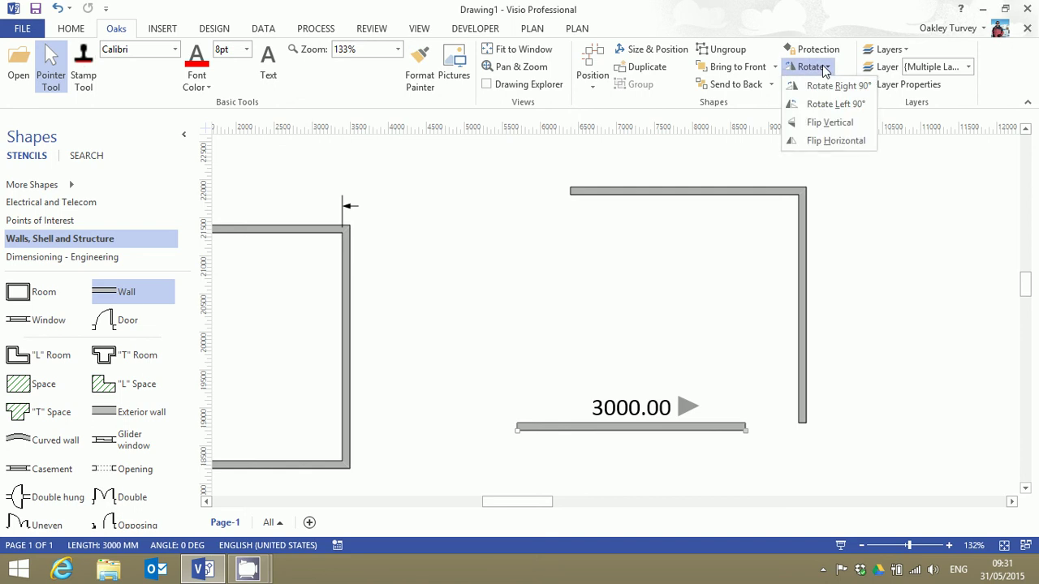
pyautogui.click(836, 85)
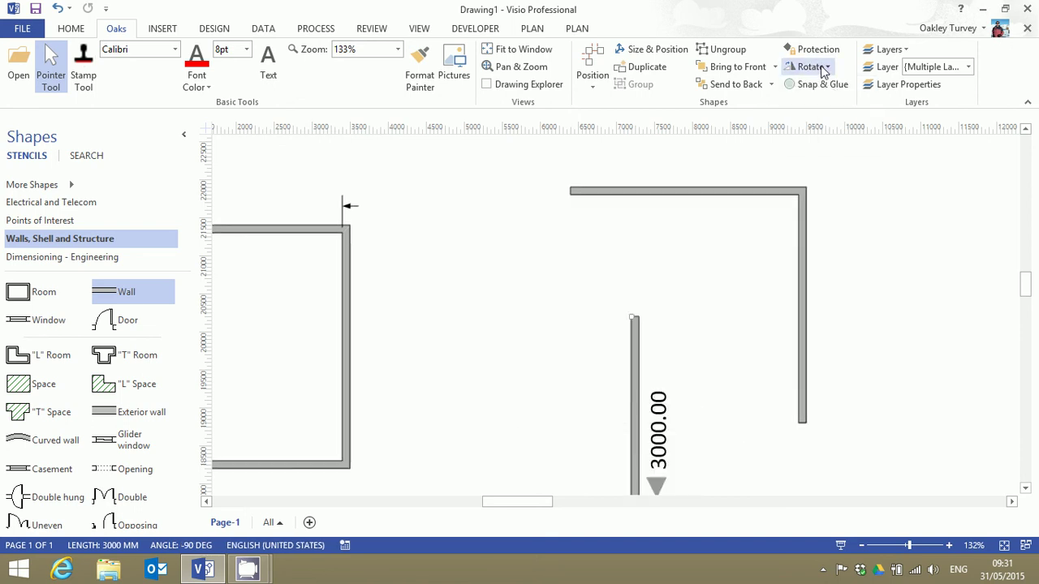
pyautogui.click(810, 67)
pyautogui.click(836, 85)
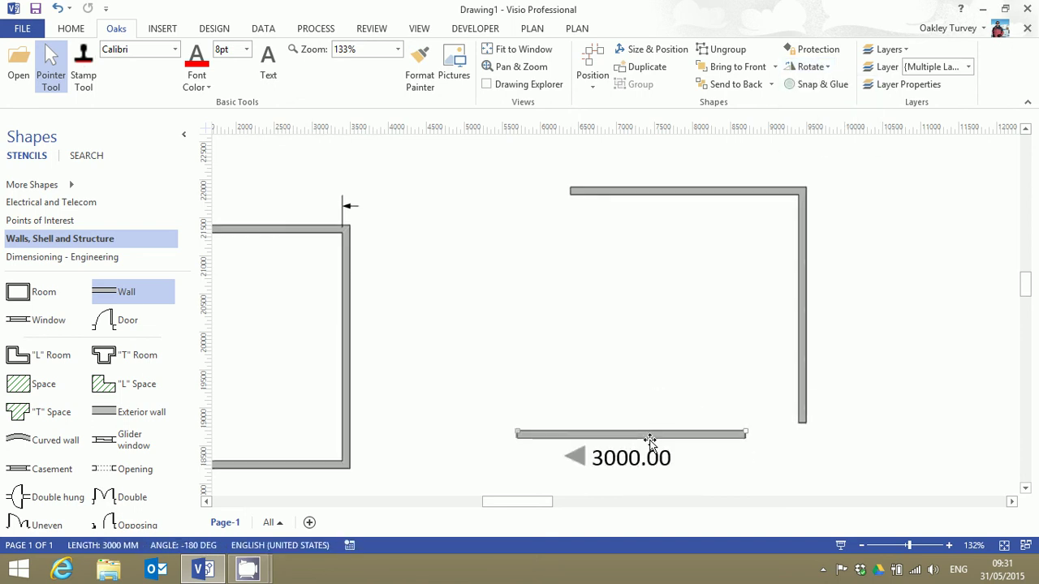
pyautogui.moveTo(651, 437); pyautogui.dragTo(696, 439)
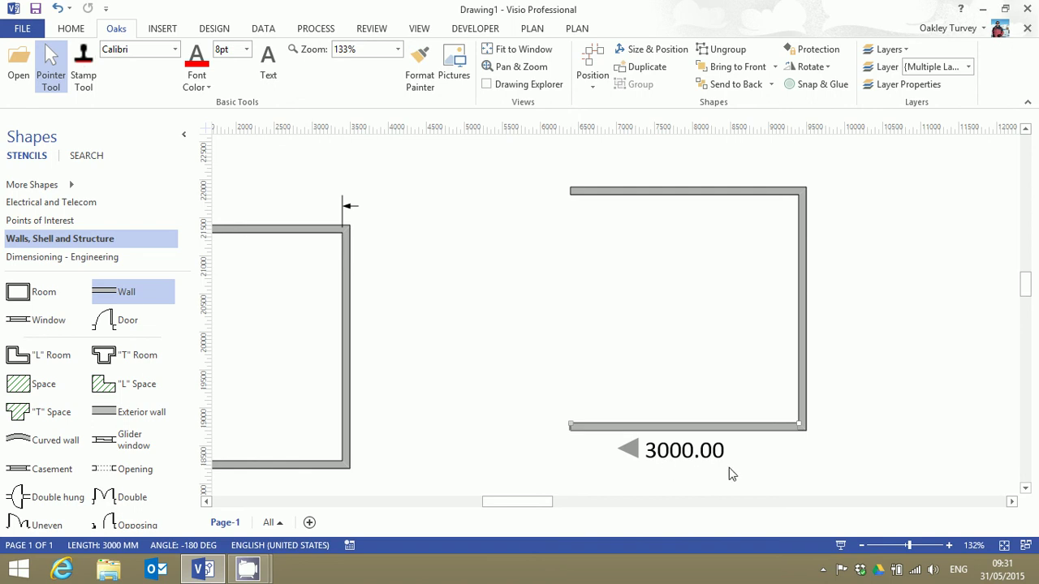
# Step: Close the third room with a 3000 mm left wall, rotated left 90°, joining the inner ends of the bottom and top walls
pyautogui.click(801, 316)
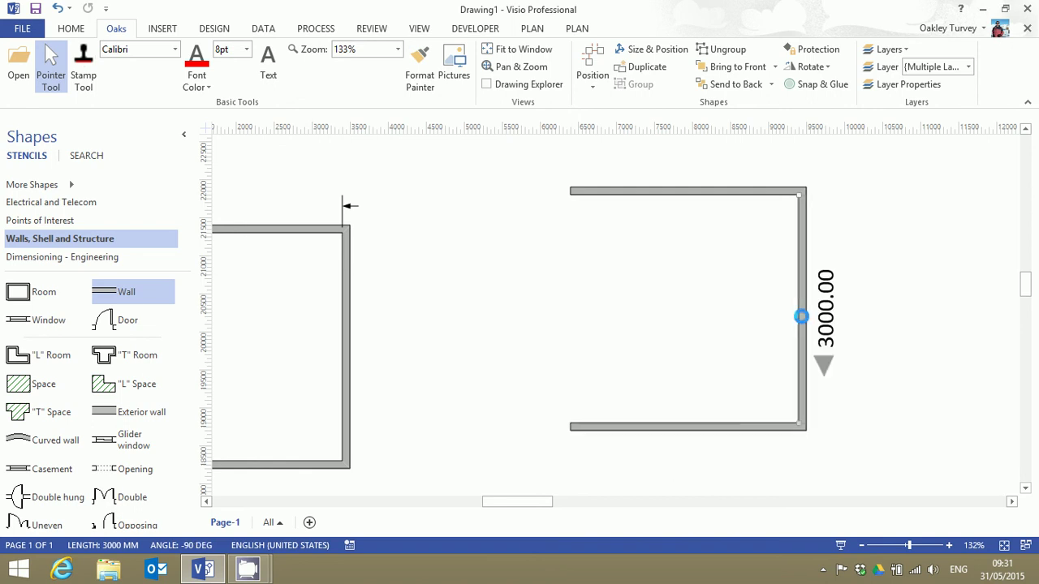
pyautogui.click(726, 190)
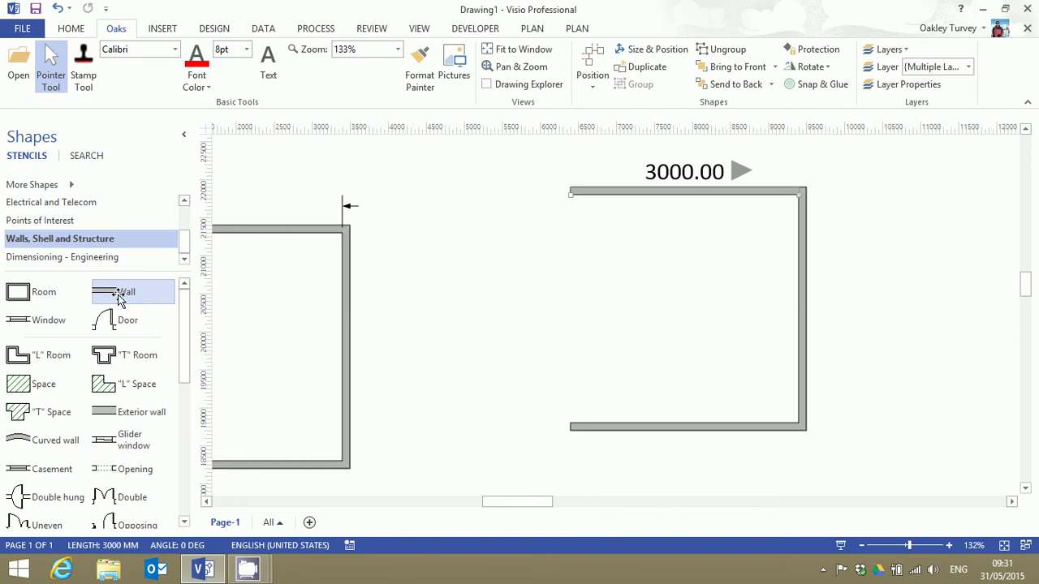
pyautogui.moveTo(126, 298); pyautogui.dragTo(554, 313)
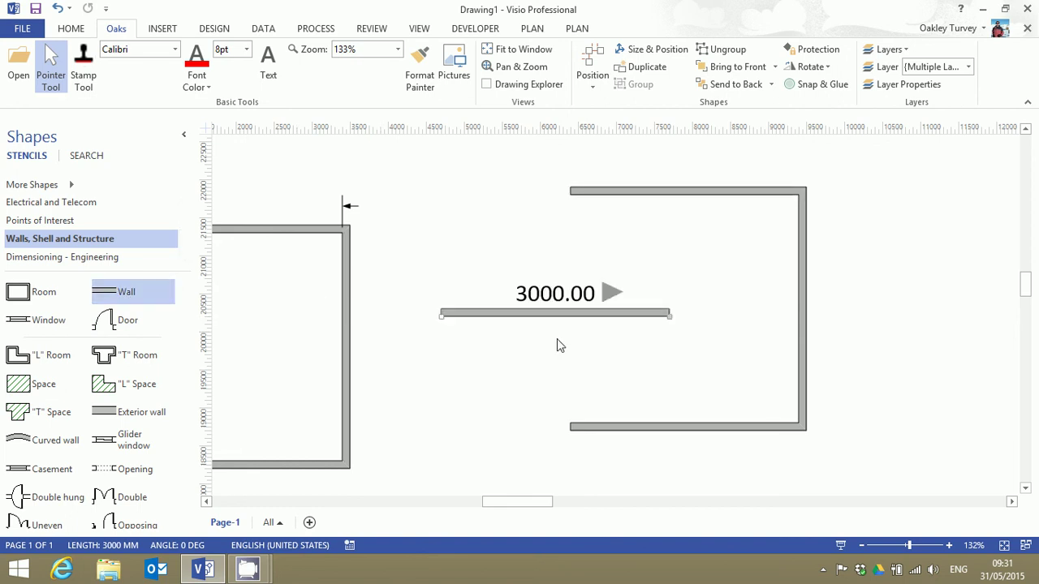
pyautogui.click(810, 67)
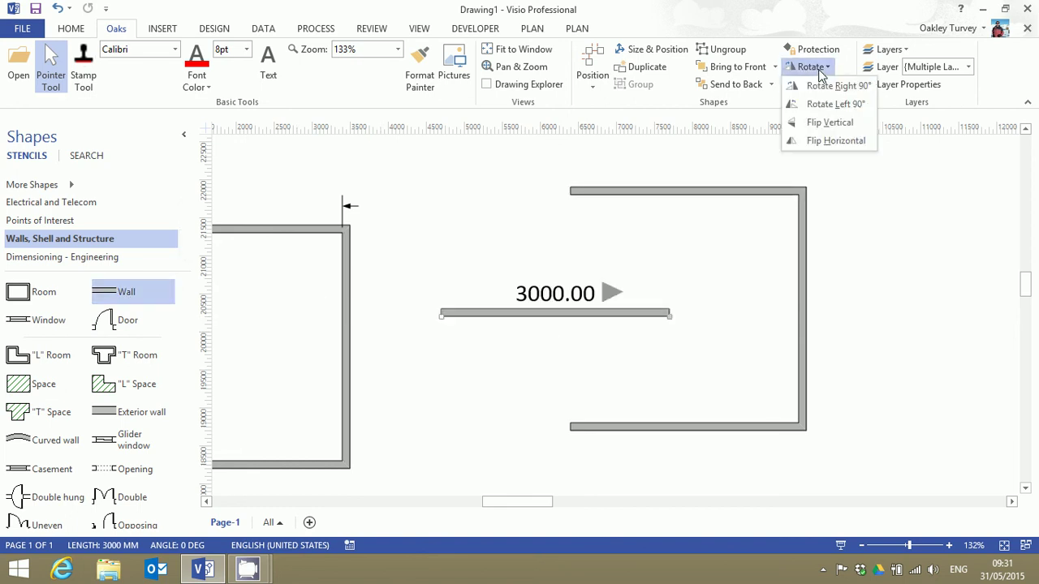
pyautogui.click(822, 104)
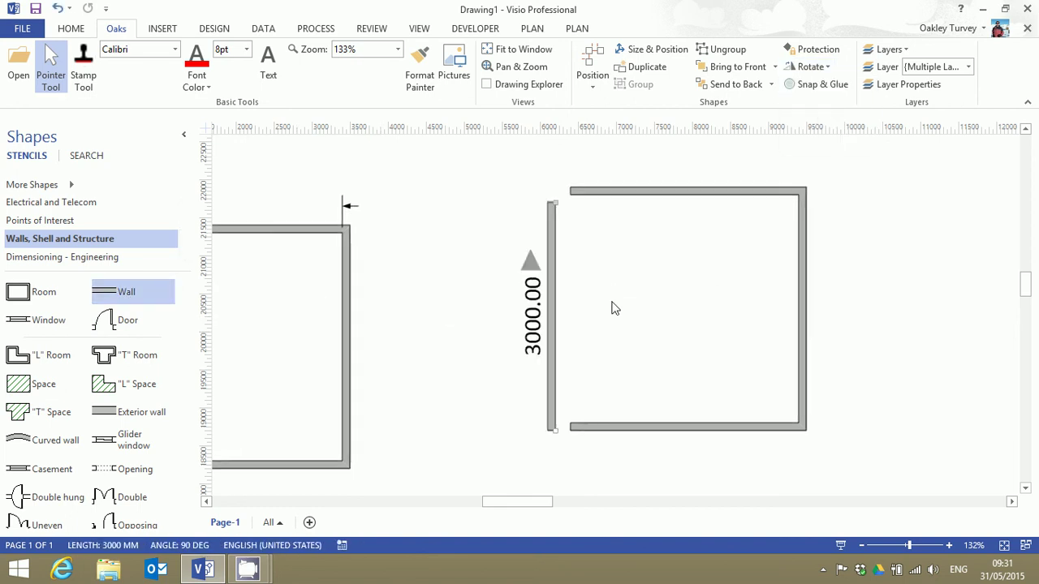
pyautogui.moveTo(549, 299); pyautogui.dragTo(569, 286)
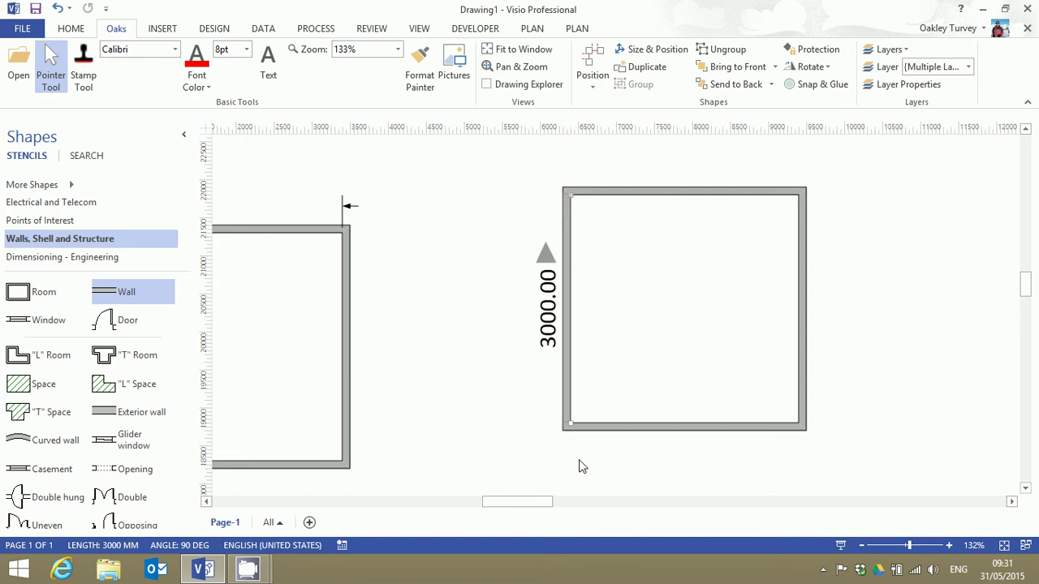
# Step: Examine the length label and direction arrow of each wall in the third room
pyautogui.click(633, 190)
pyautogui.click(799, 294)
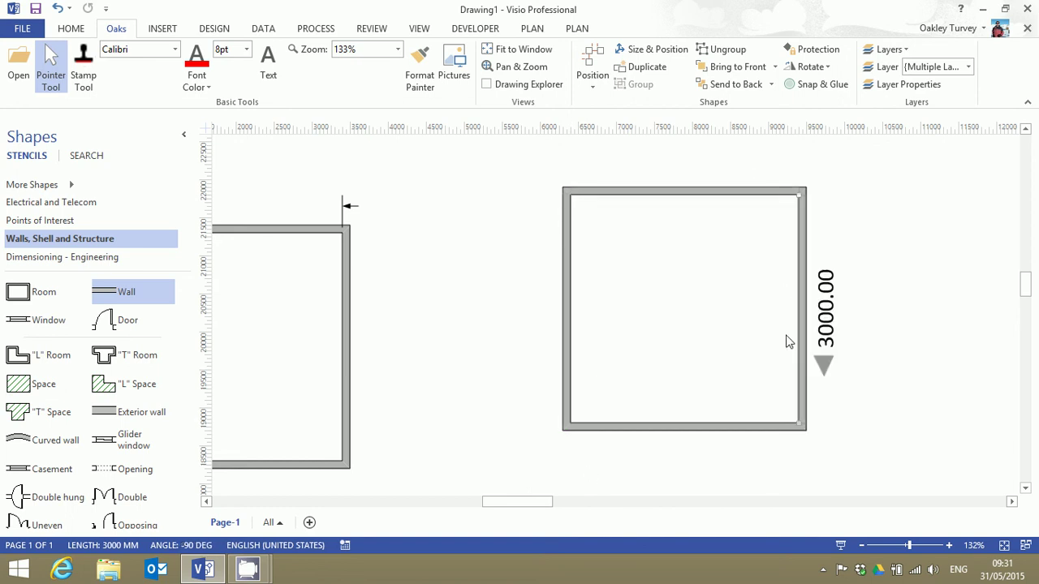
pyautogui.click(686, 430)
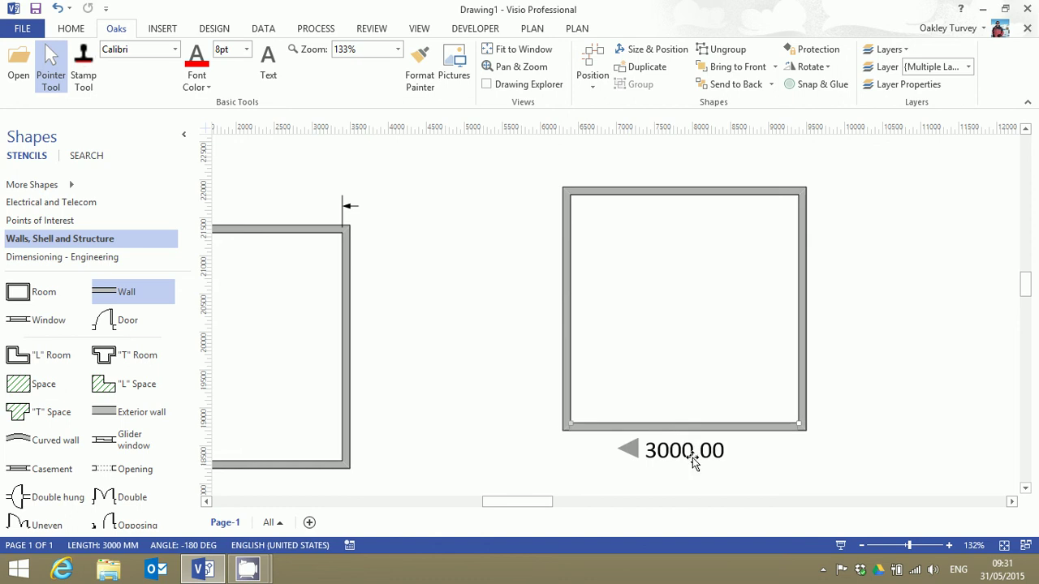
pyautogui.click(802, 276)
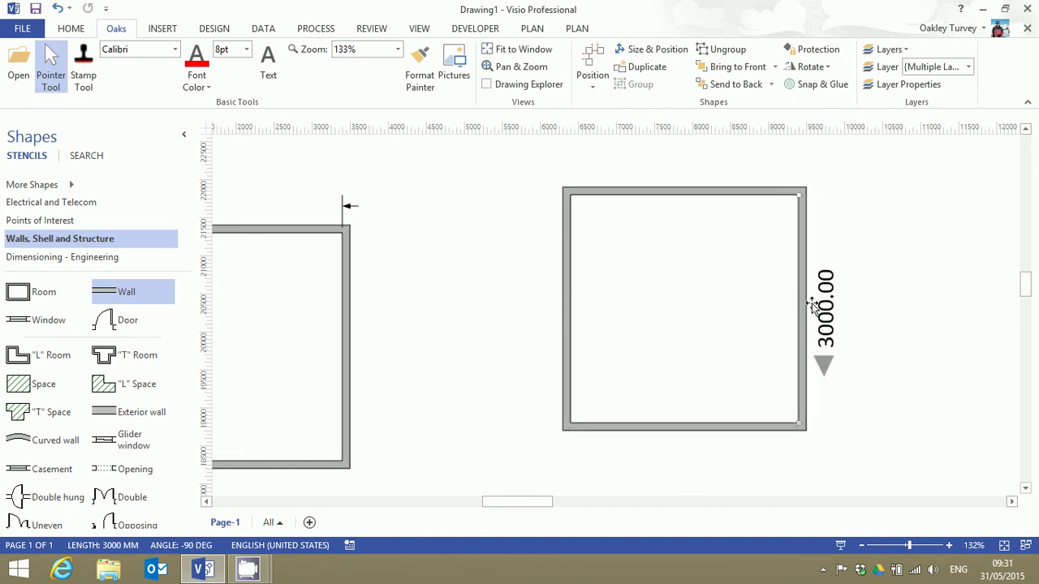
pyautogui.click(680, 430)
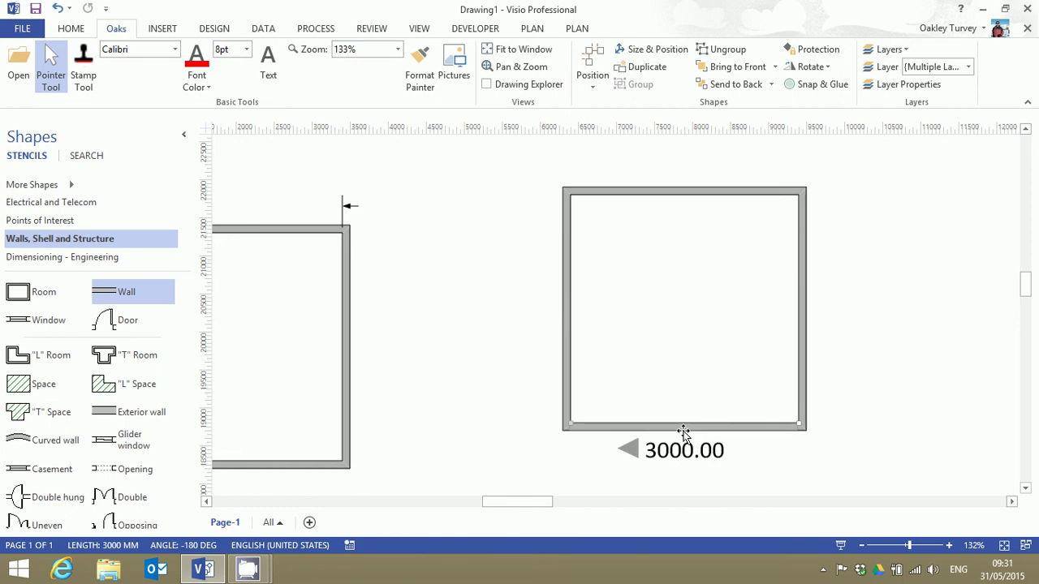
pyautogui.click(568, 302)
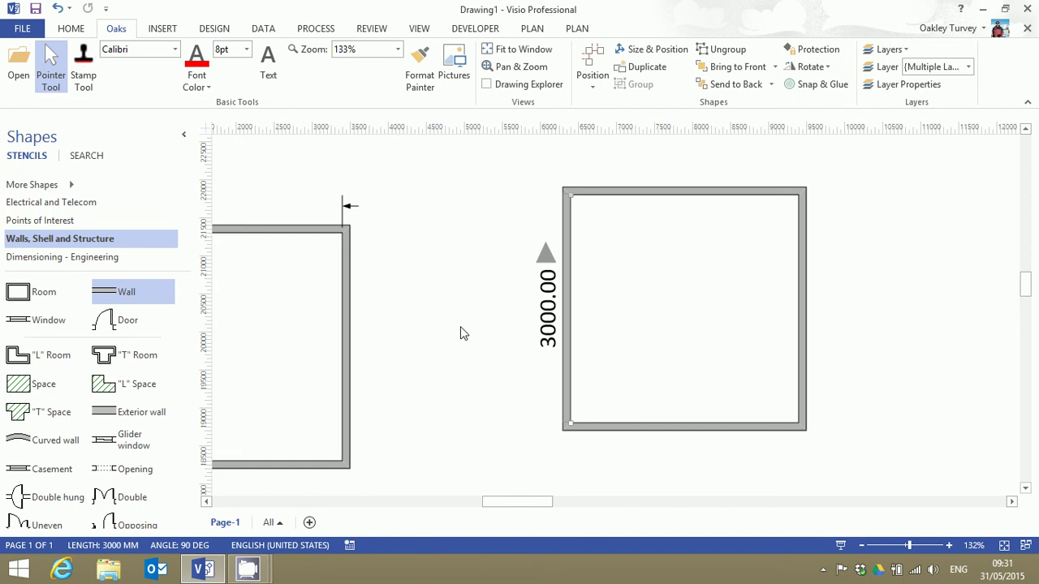
# Step: Compare the length labels, direction arrows and end points of the four walls in the first room
pyautogui.scroll(5, 447, 328)
pyautogui.hscroll(-5, 511, 507)
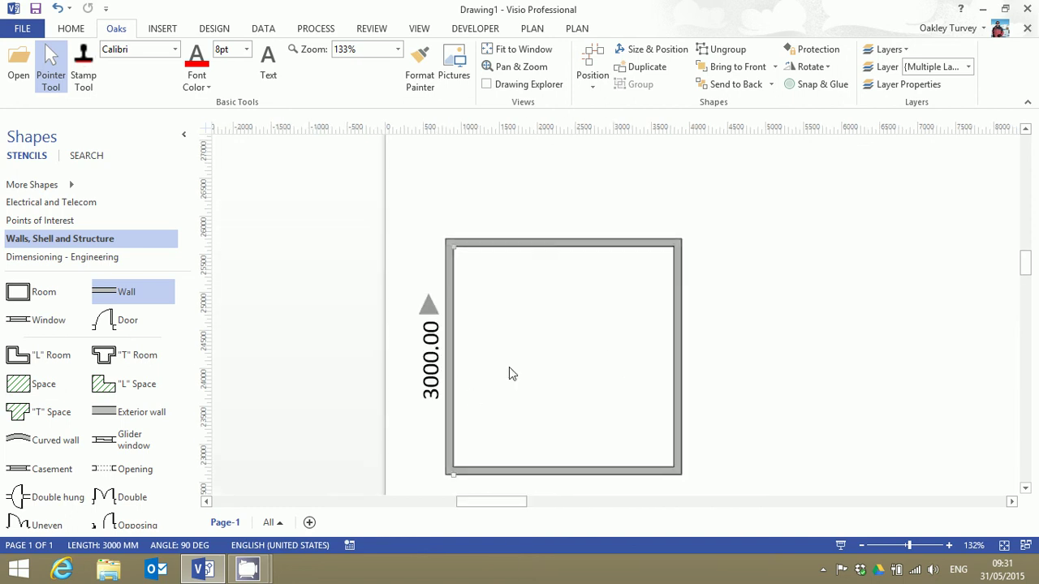
pyautogui.click(548, 245)
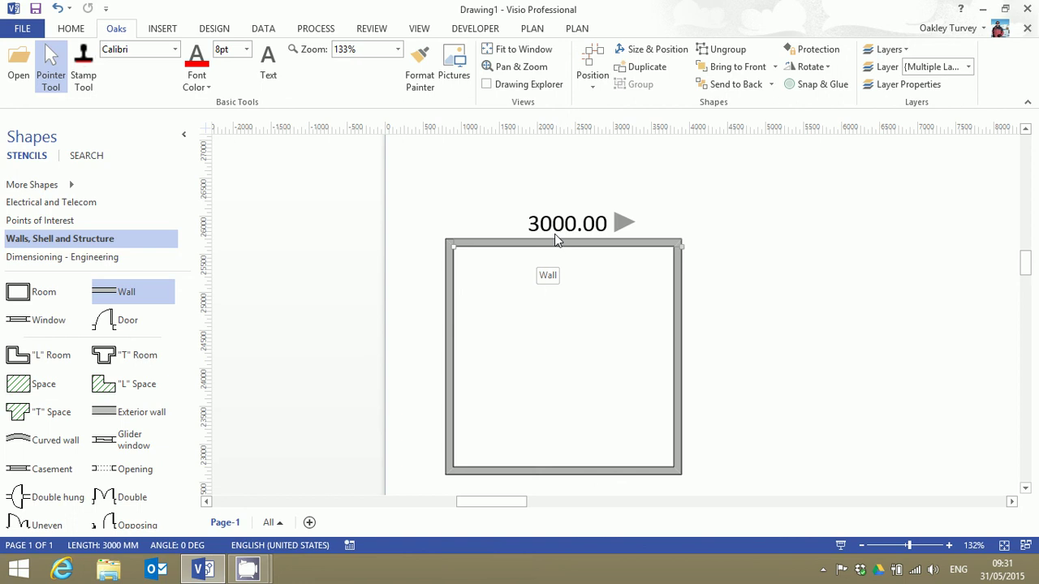
pyautogui.click(444, 357)
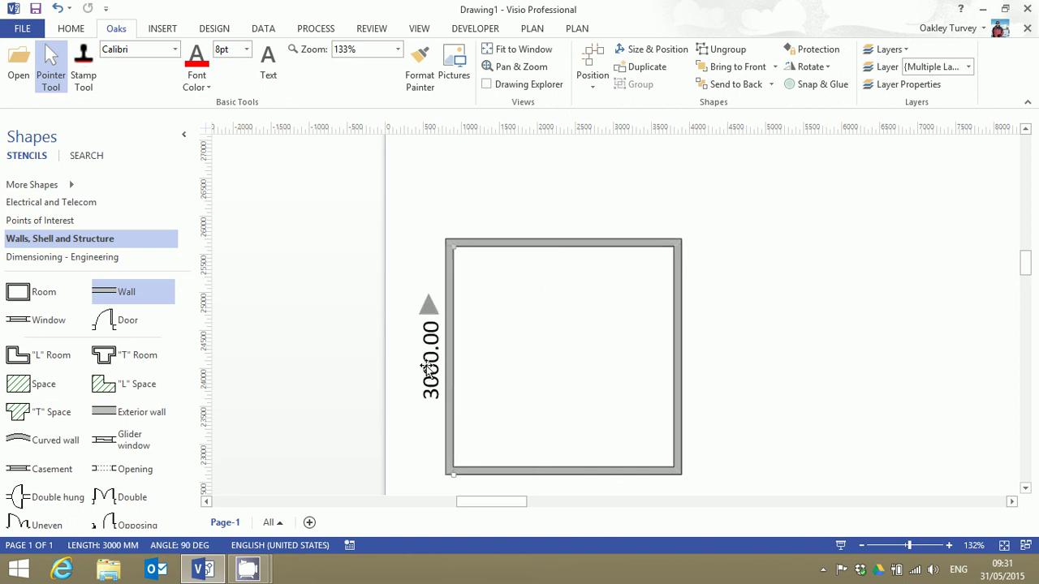
pyautogui.click(680, 361)
pyautogui.click(612, 471)
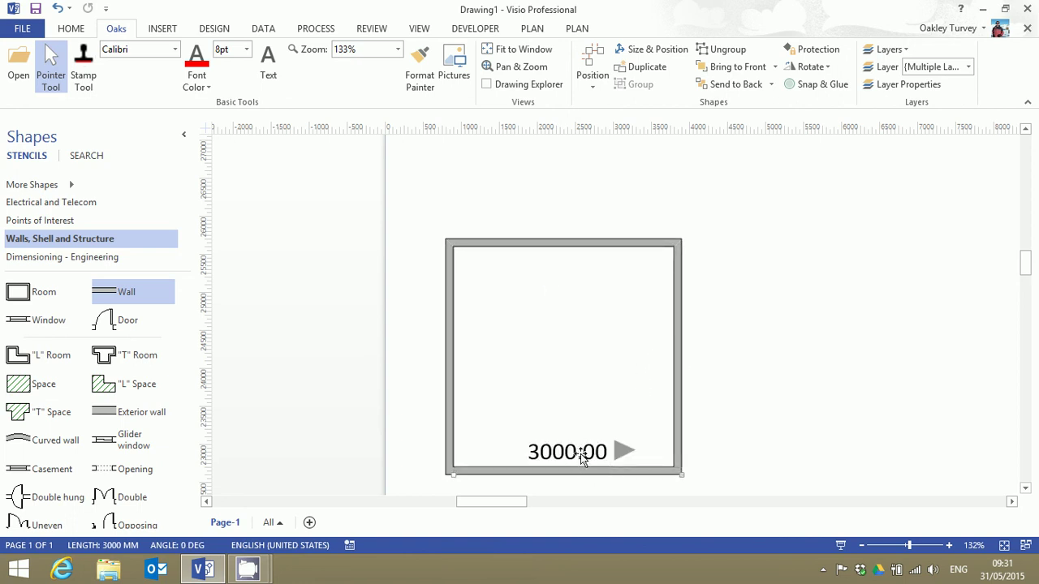
pyautogui.click(584, 478)
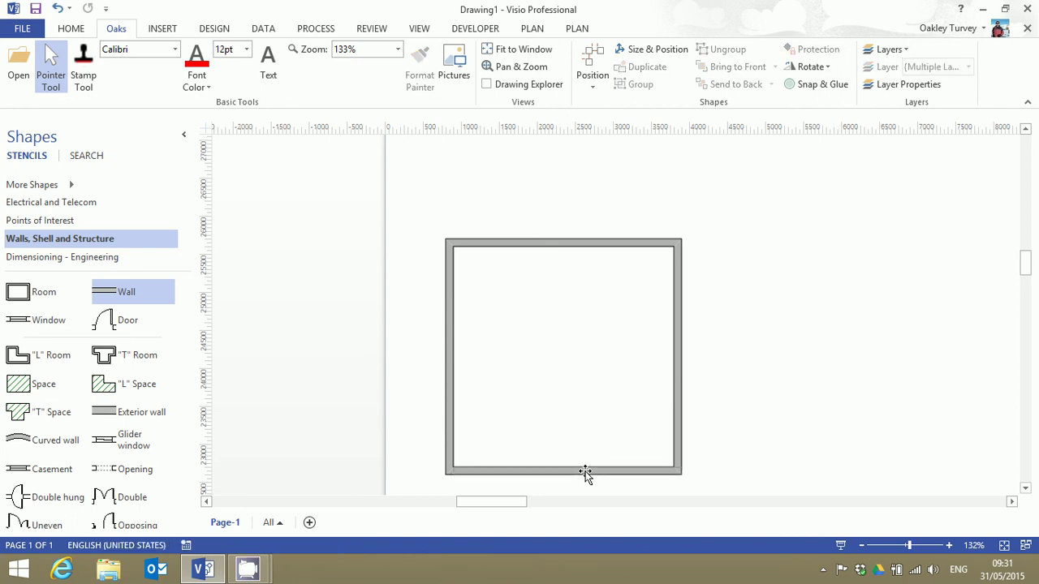
pyautogui.click(579, 244)
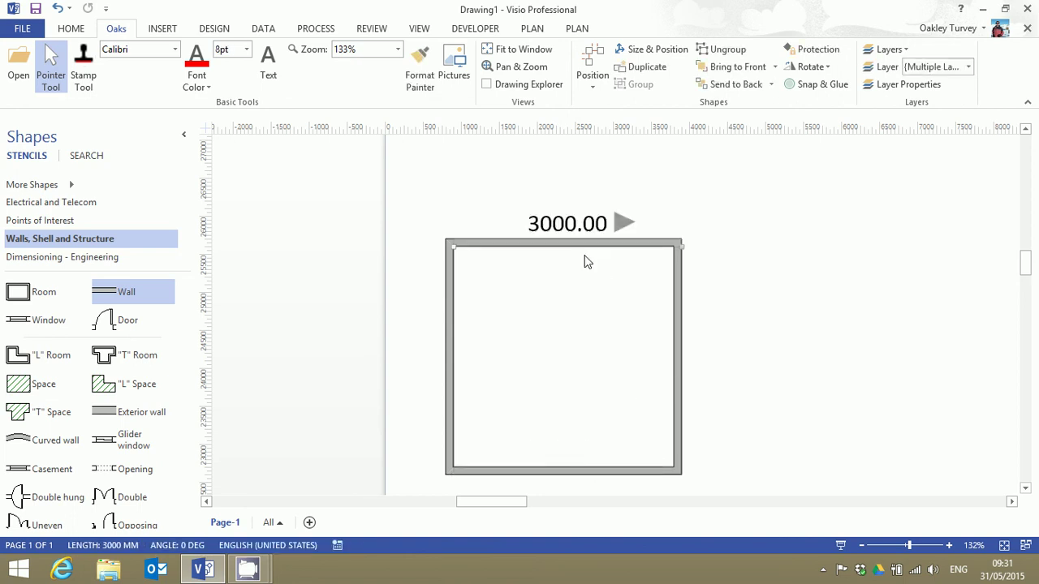
pyautogui.click(570, 471)
pyautogui.click(675, 357)
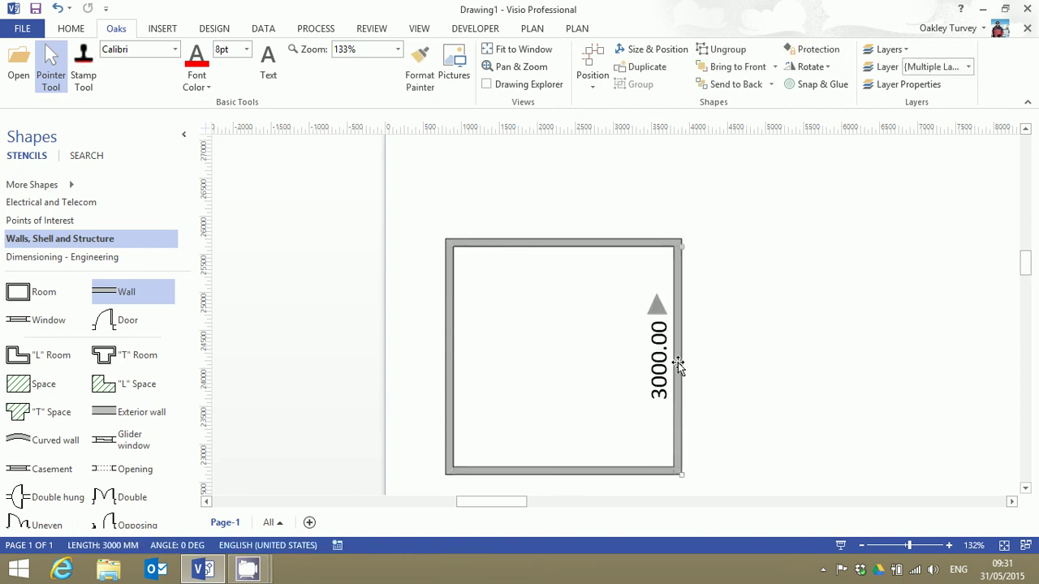
pyautogui.click(449, 357)
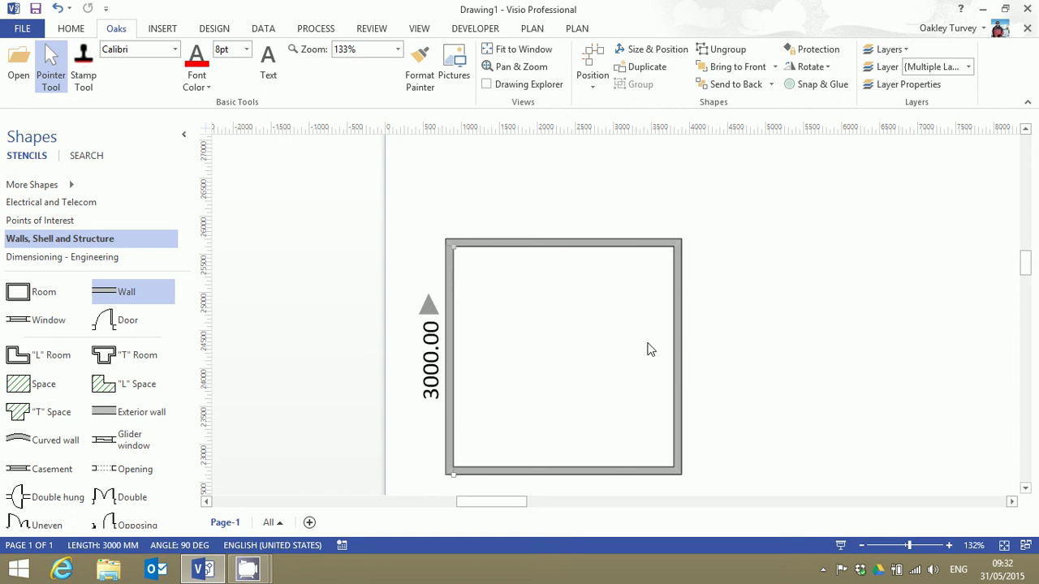
pyautogui.click(677, 347)
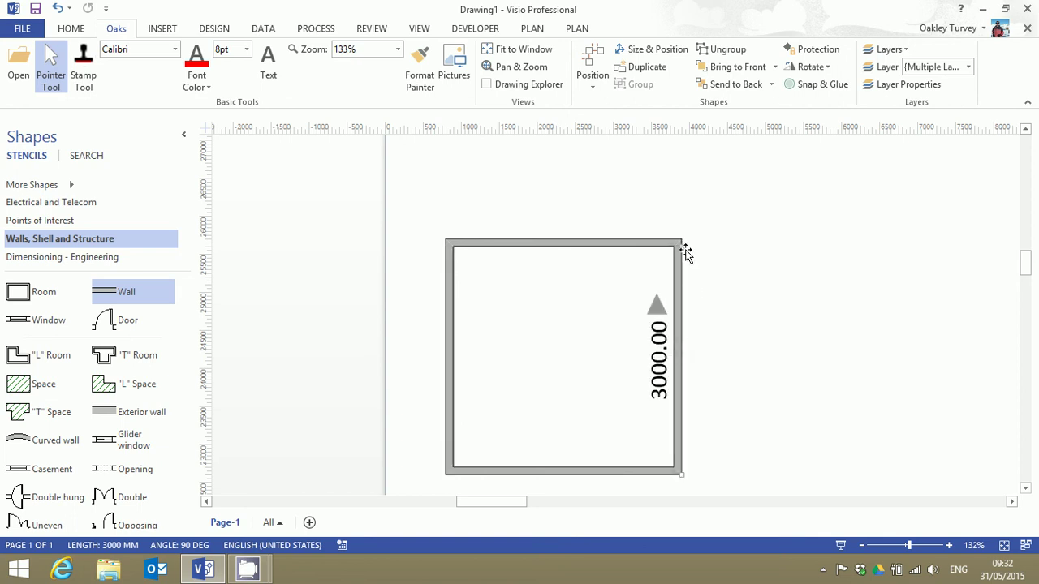
pyautogui.click(591, 471)
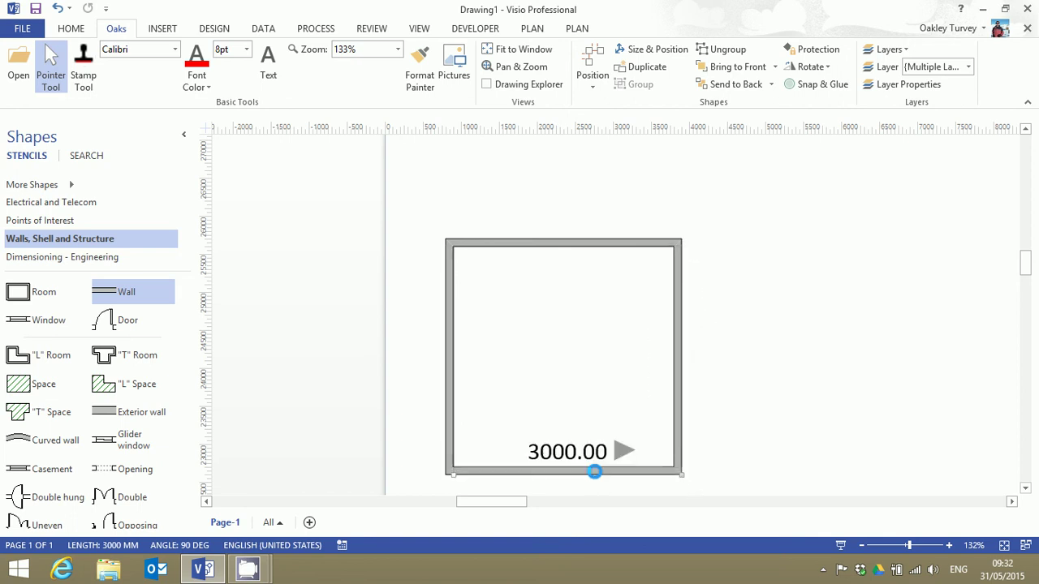
pyautogui.click(813, 367)
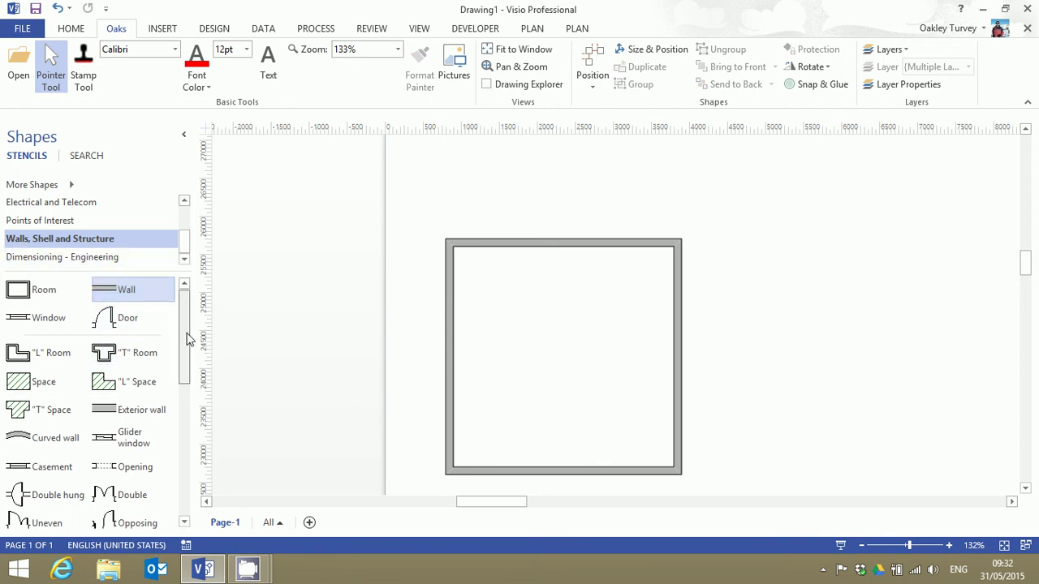
# Step: Add a 3000 mm curved wall and place it along the first room's bottom wall, with its ends at the lower corners
pyautogui.scroll(-1, 188, 338)
pyautogui.moveTo(28, 431); pyautogui.dragTo(838, 320)
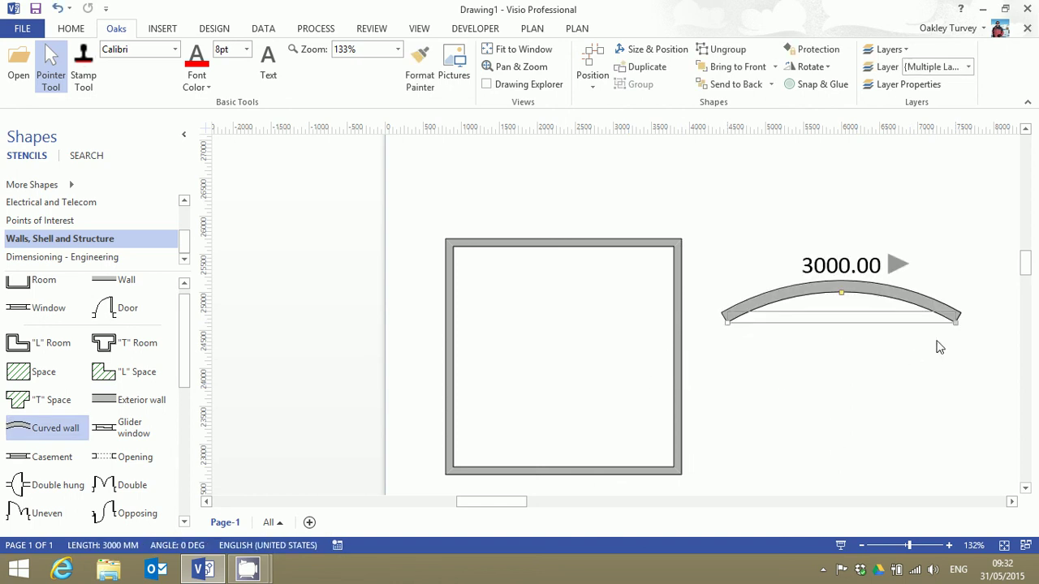
pyautogui.scroll(-3, 799, 403)
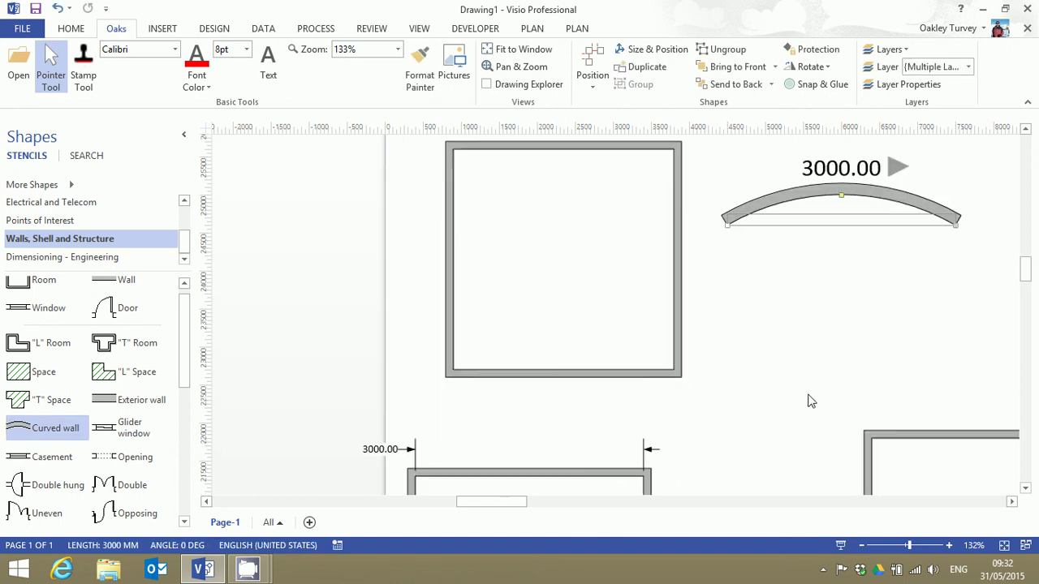
pyautogui.moveTo(848, 186); pyautogui.dragTo(803, 339)
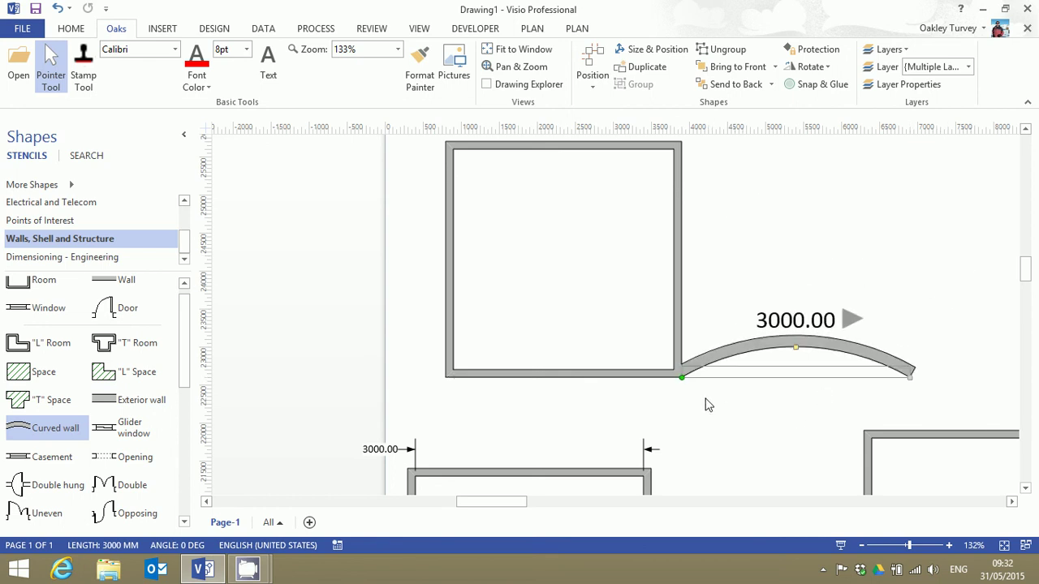
pyautogui.moveTo(744, 353); pyautogui.dragTo(584, 340)
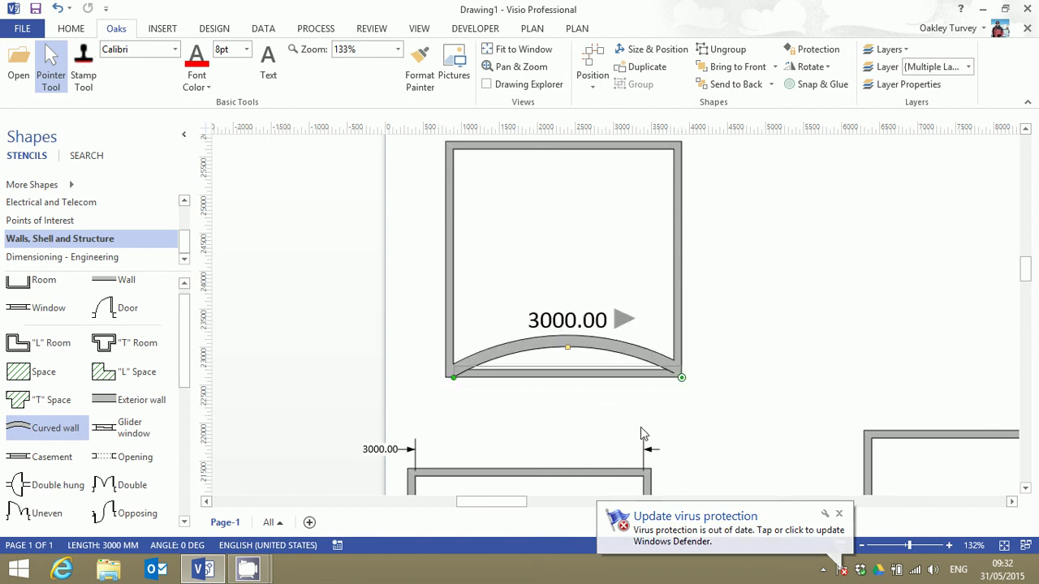
# Step: Move the curved wall's right end outside the room's left side, making the wall 1500 mm long at 143.13°, and minimize the window
pyautogui.scroll(1, 648, 429)
pyautogui.scroll(1, 649, 429)
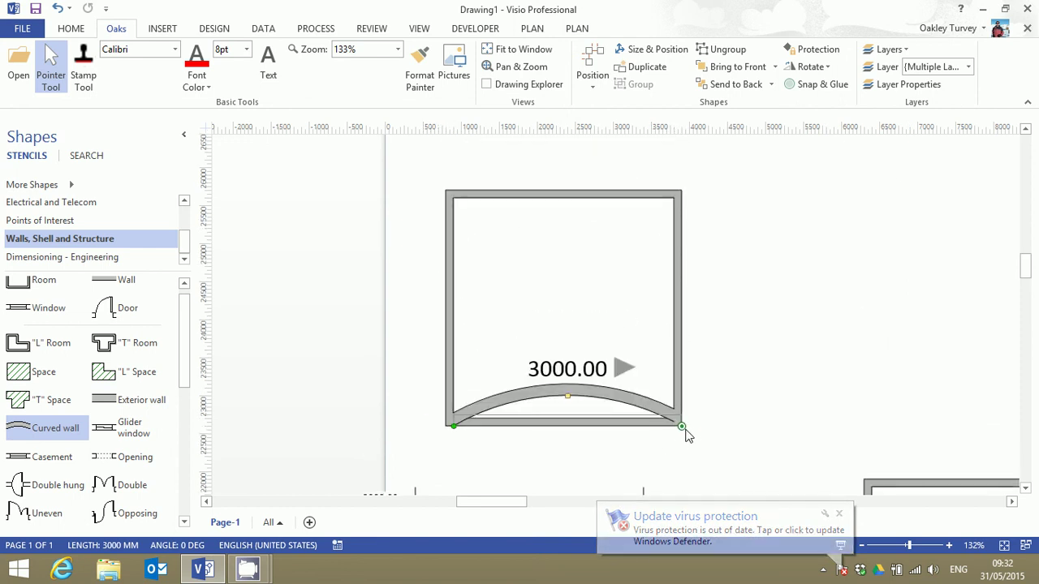
pyautogui.moveTo(680, 425); pyautogui.dragTo(360, 333)
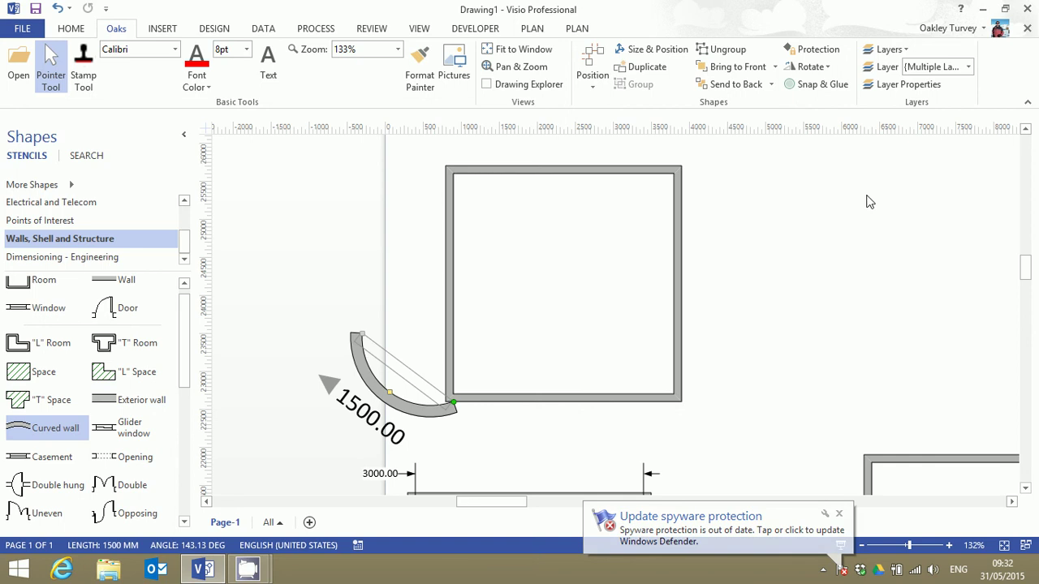
pyautogui.click(982, 8)
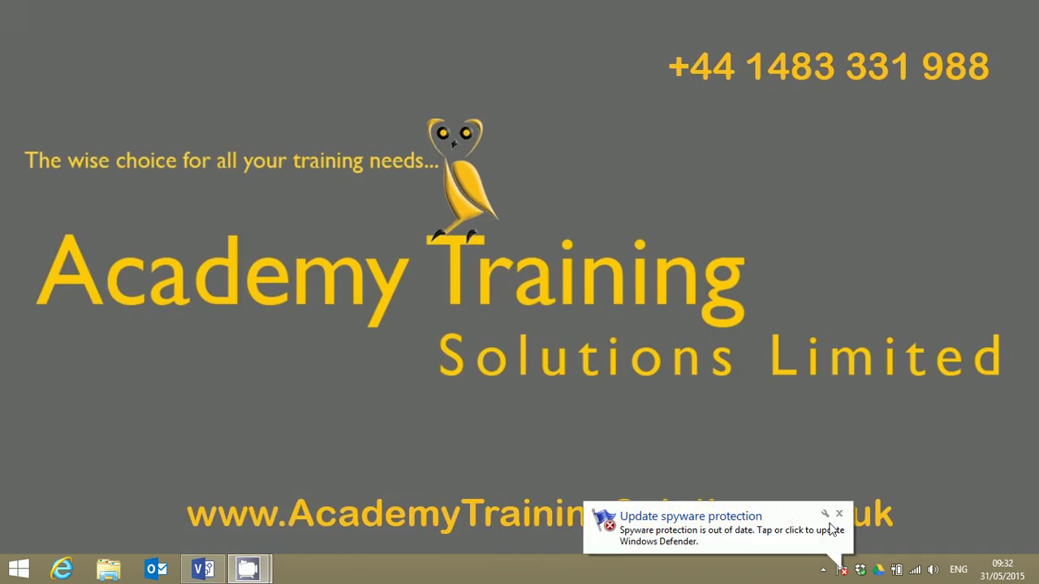